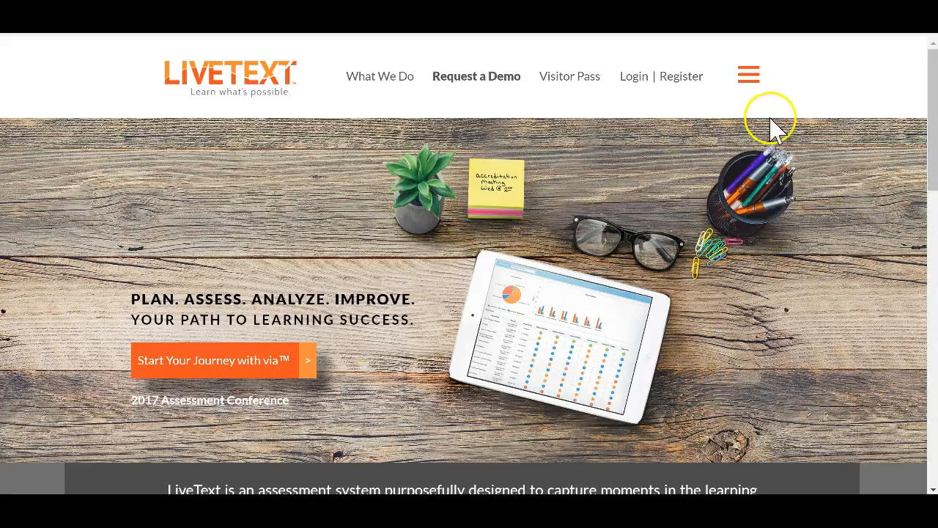
# Log in to LiveText with the faculty account's username and password.
pyautogui.moveTo(635, 82)
pyautogui.click(636, 112)
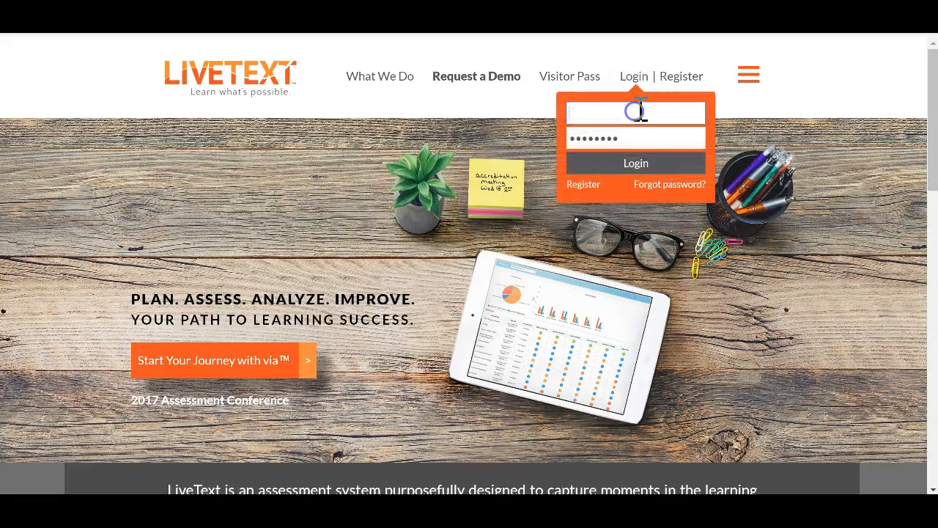
pyautogui.write('k')
pyautogui.click(628, 135)
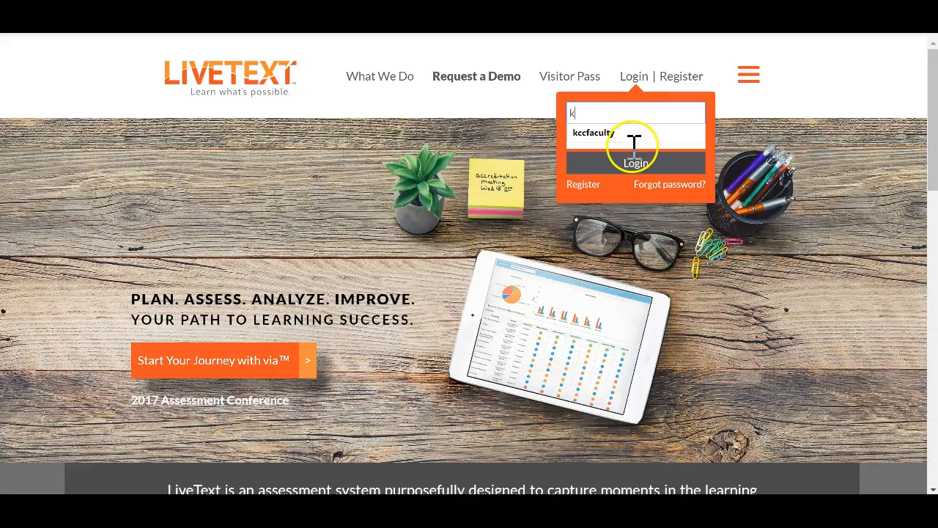
pyautogui.click(592, 135)
pyautogui.write('••••••')
pyautogui.press('Return')
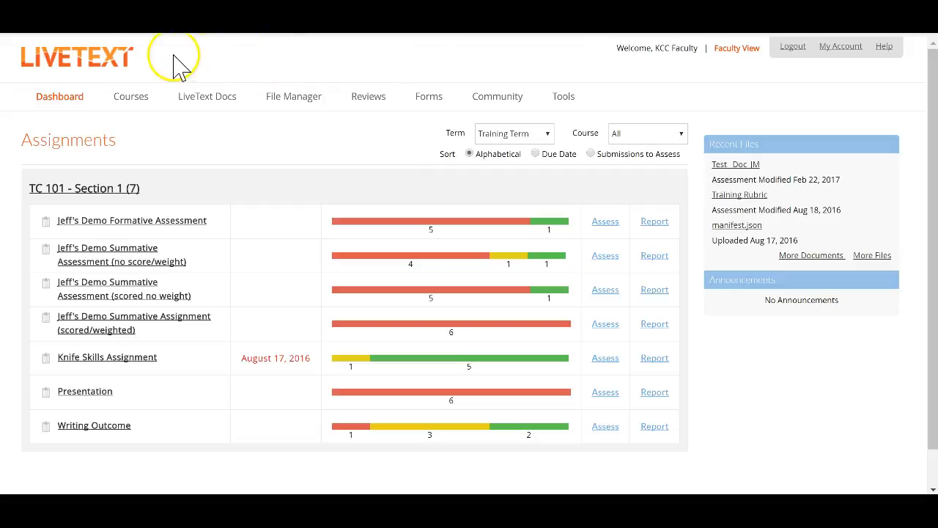
# View the assignments overview of course TC 101 - 1 and return to the dashboard.
pyautogui.click(137, 101)
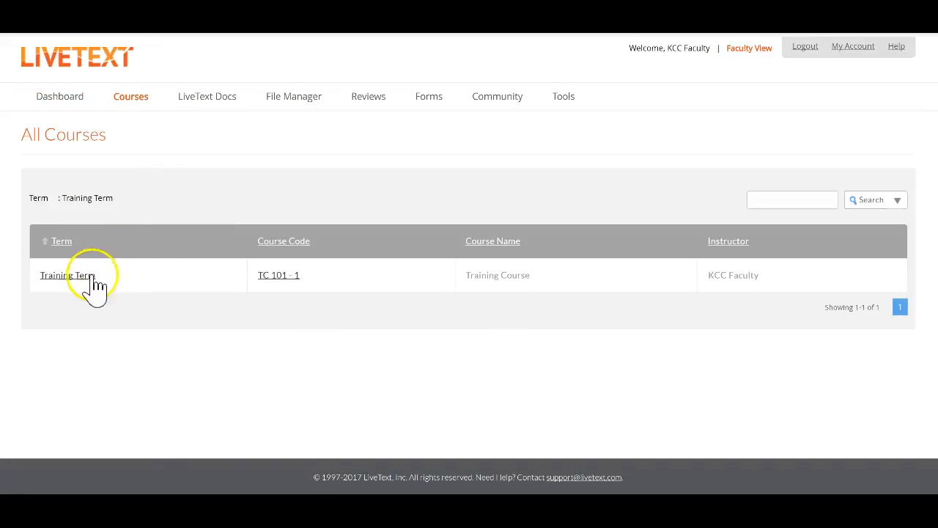
pyautogui.click(279, 277)
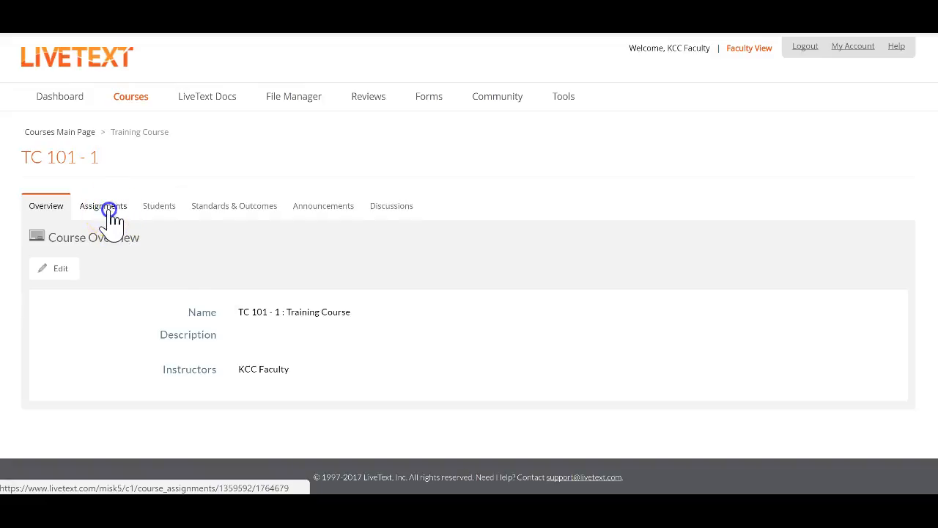
pyautogui.click(109, 209)
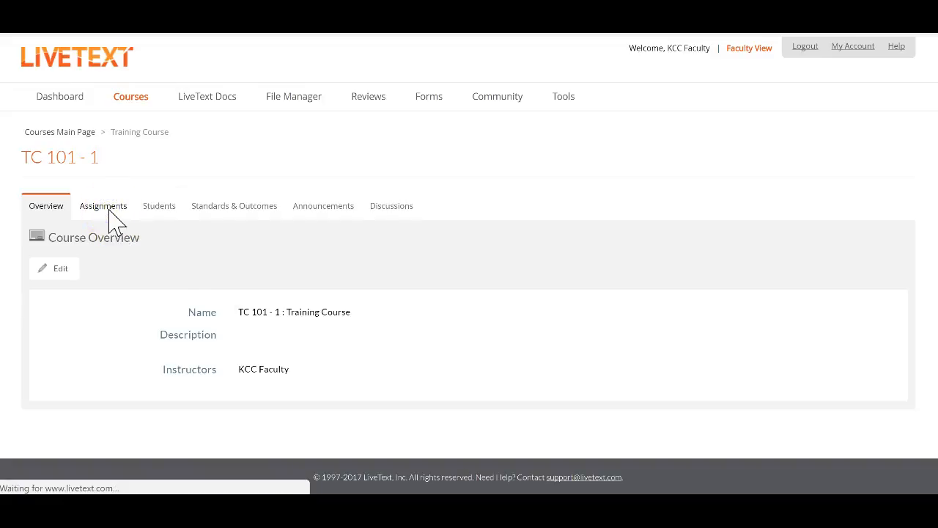
pyautogui.click(77, 269)
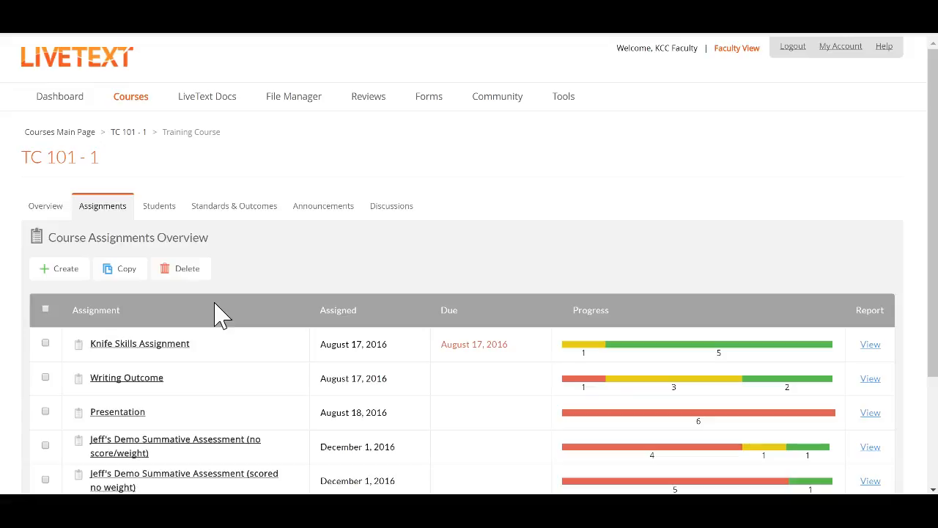
pyautogui.click(77, 108)
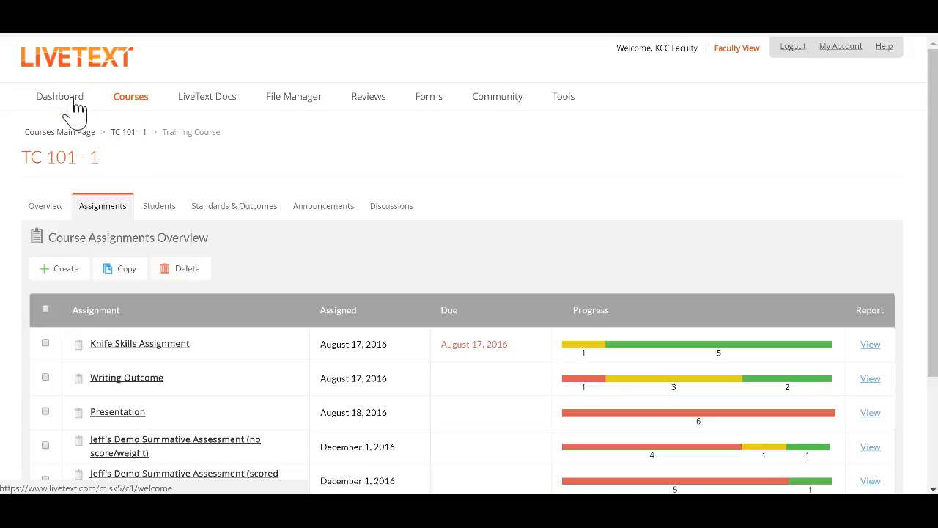
pyautogui.click(77, 106)
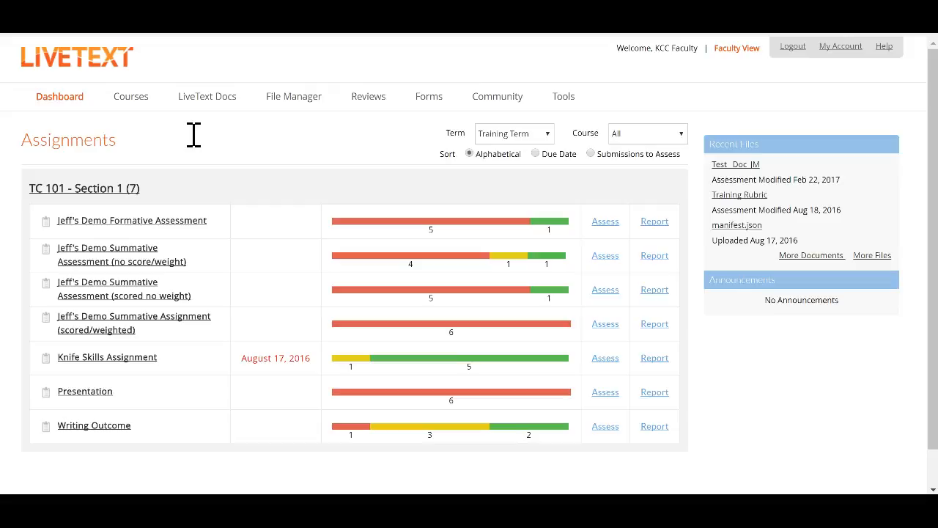
# Start a new document in LiveText Docs and select the Design-Your-Own (DYO) Assessment template from the LiveText assessments.
pyautogui.click(220, 133)
pyautogui.click(206, 101)
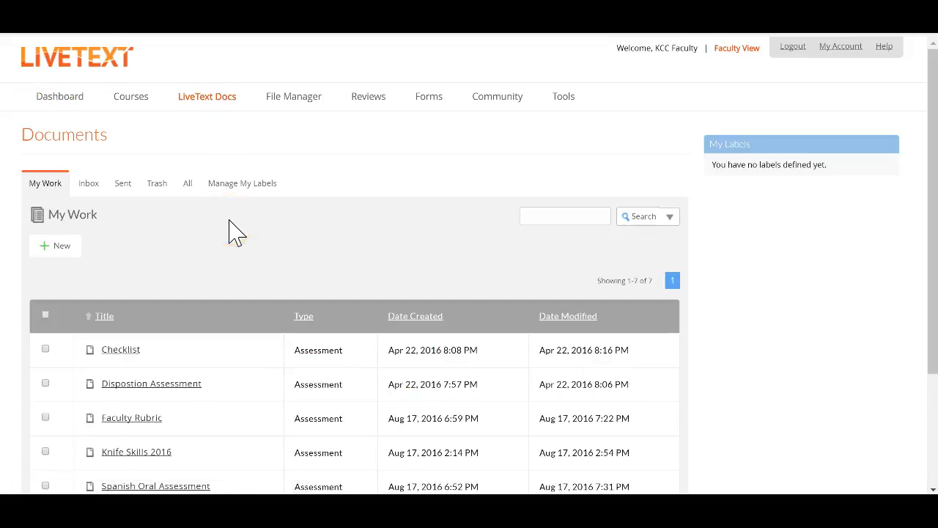
pyautogui.scroll(-1, 230, 230)
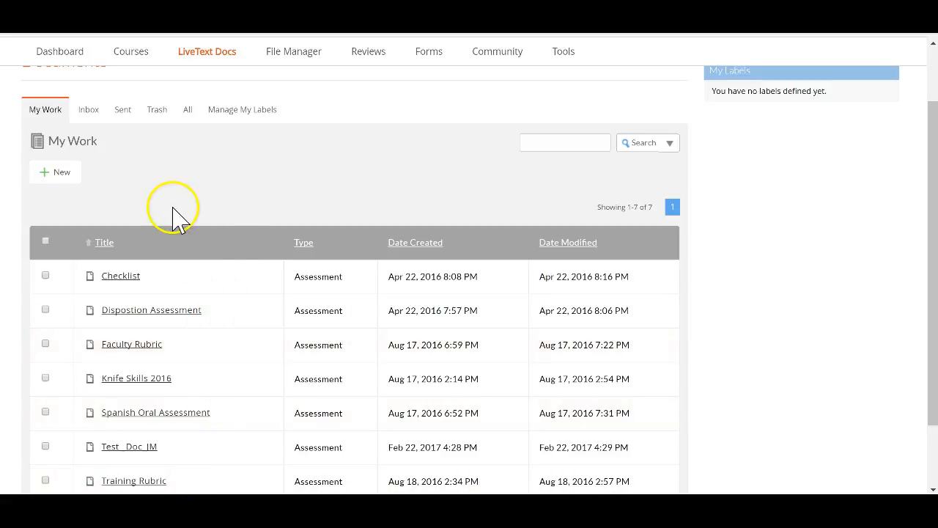
pyautogui.click(63, 177)
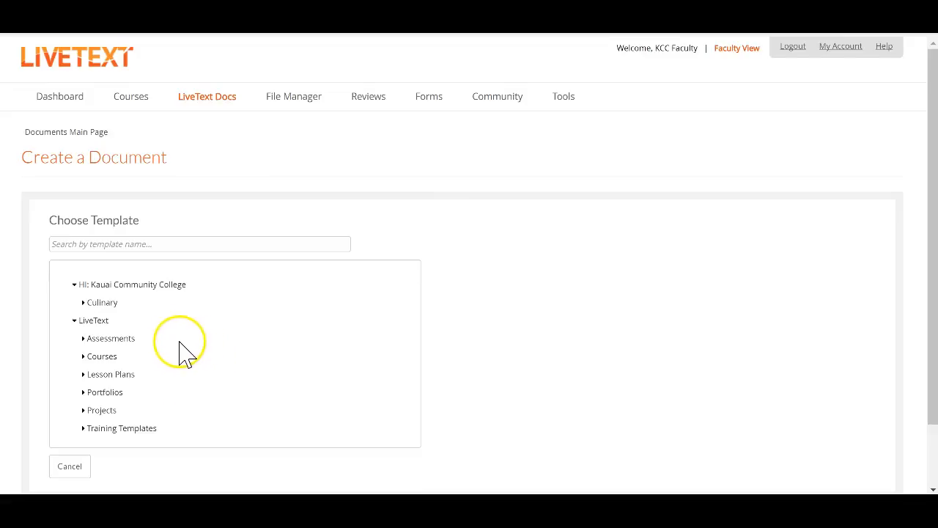
pyautogui.click(129, 340)
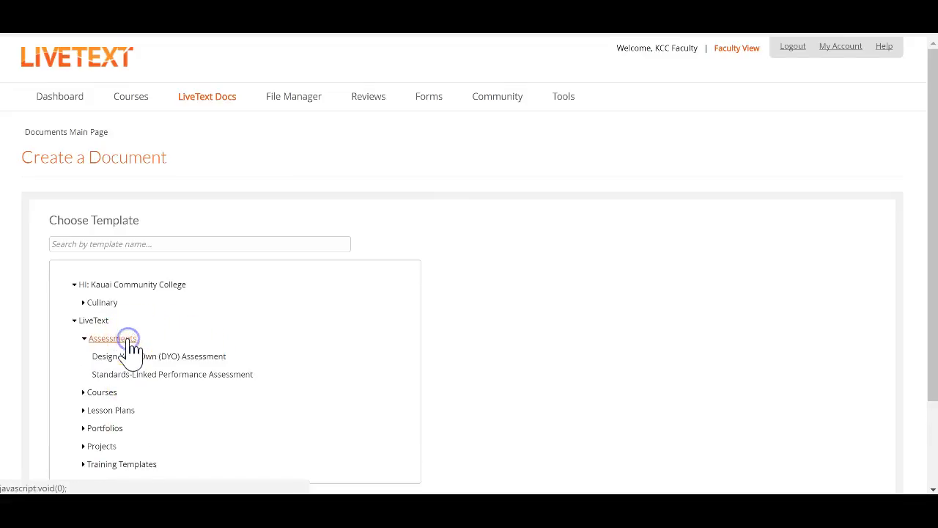
pyautogui.click(210, 358)
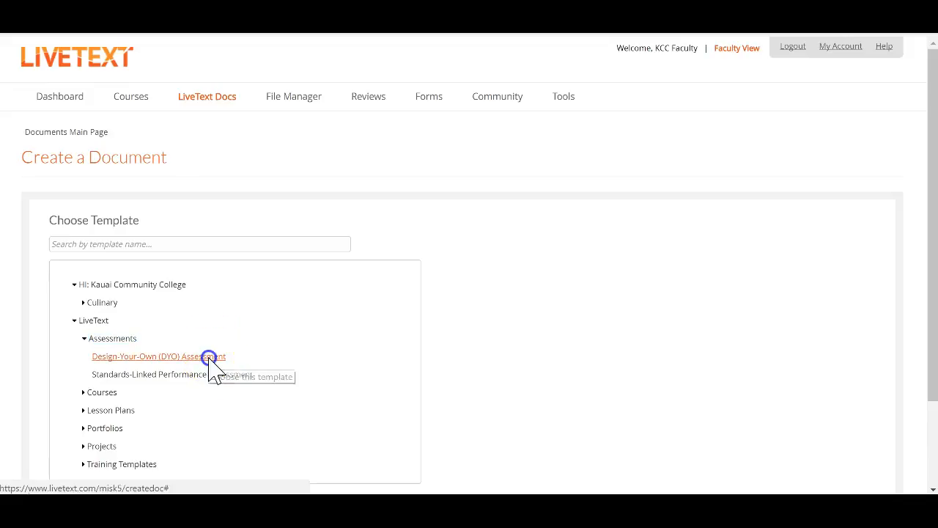
# Create the document from the selected template with the title eng100_cslo_rubric.
pyautogui.scroll(-2, 211, 370)
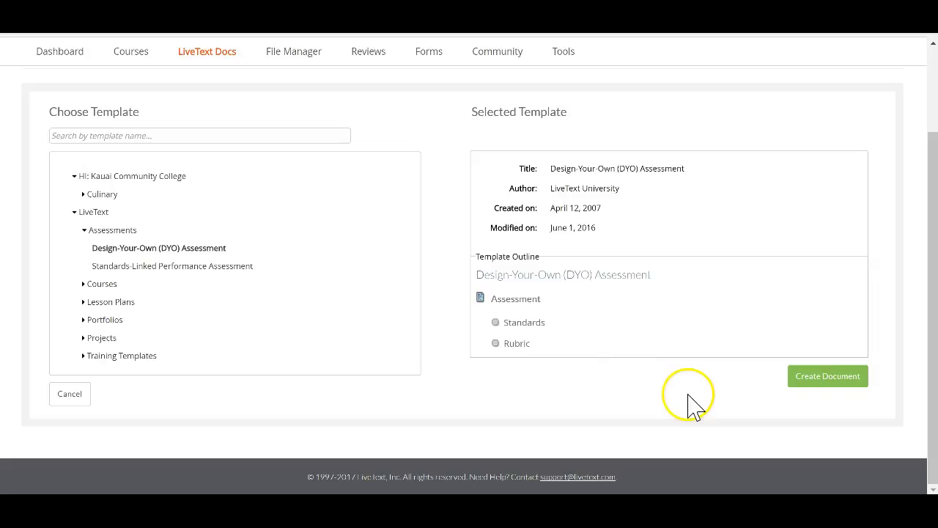
pyautogui.click(813, 396)
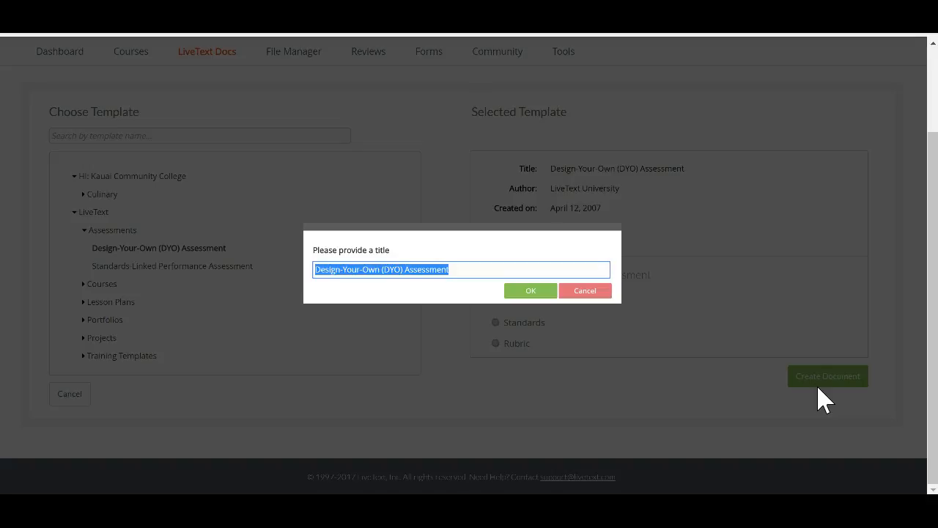
pyautogui.write('eng100')
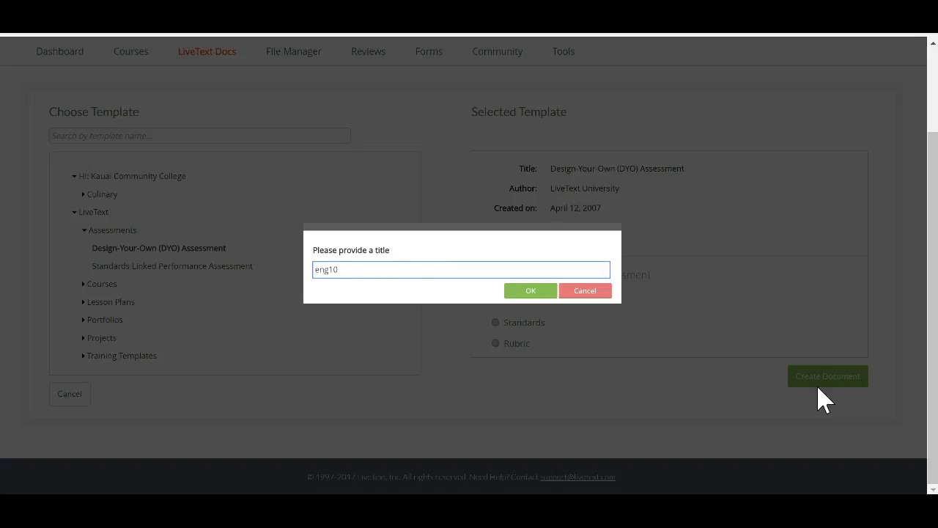
pyautogui.write('_cs')
pyautogui.write('lo_rubric')
pyautogui.click(819, 392)
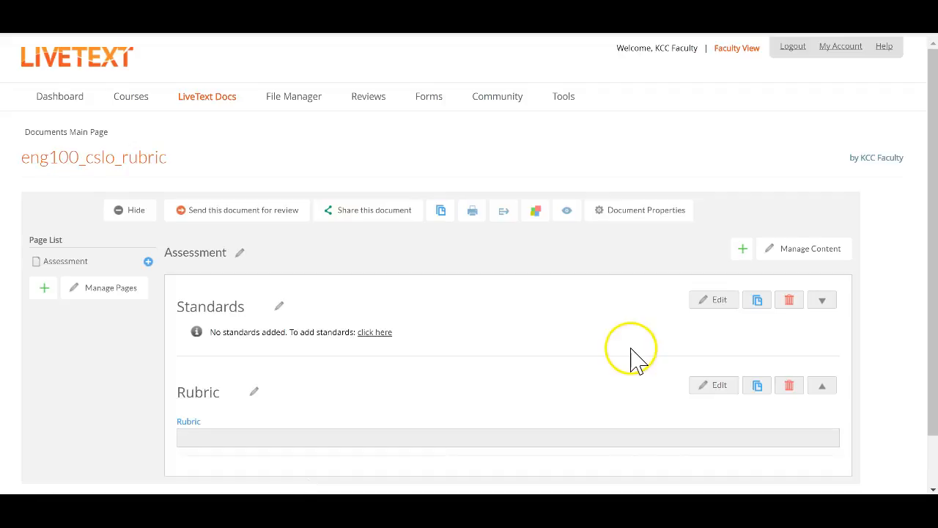
# For the Standards section, search the CSLOs (2016/2017) set of the HI: Kauai Community College Sets library for "eng 100".
pyautogui.scroll(-2, 634, 359)
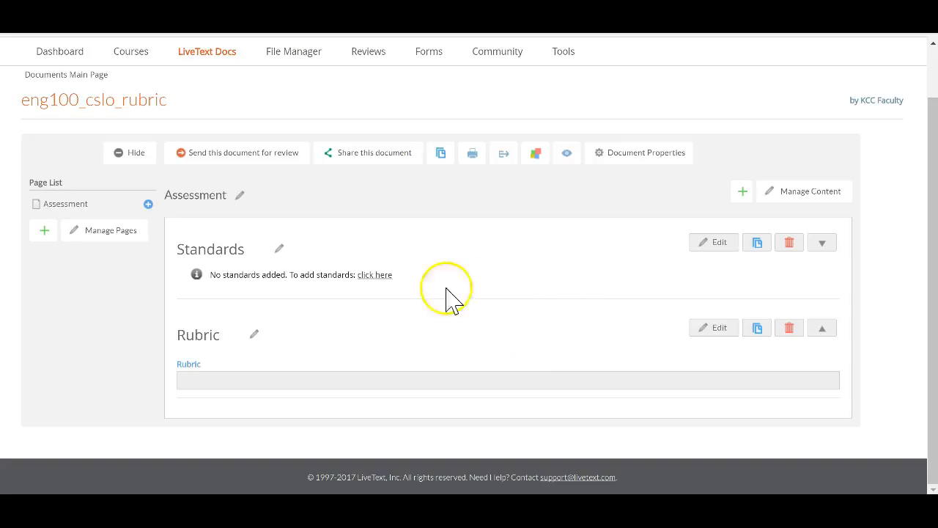
pyautogui.click(712, 249)
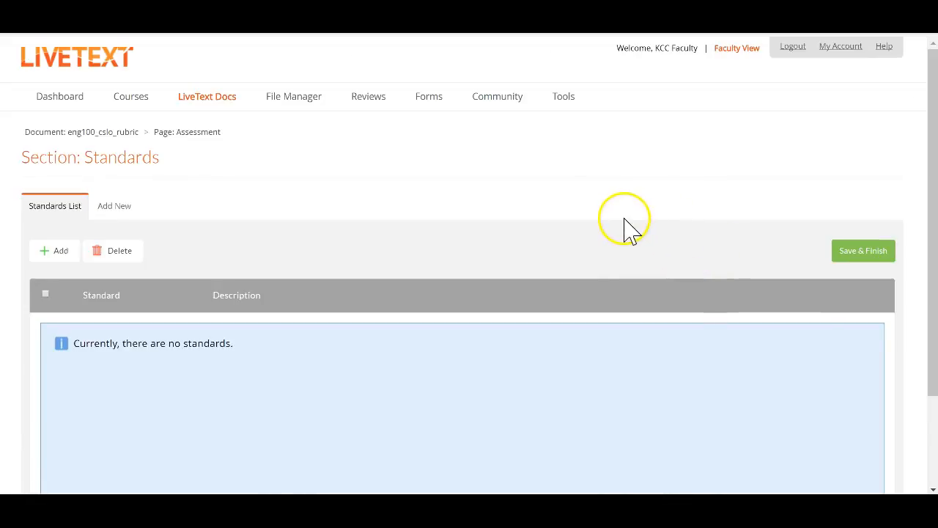
pyautogui.scroll(-1, 629, 233)
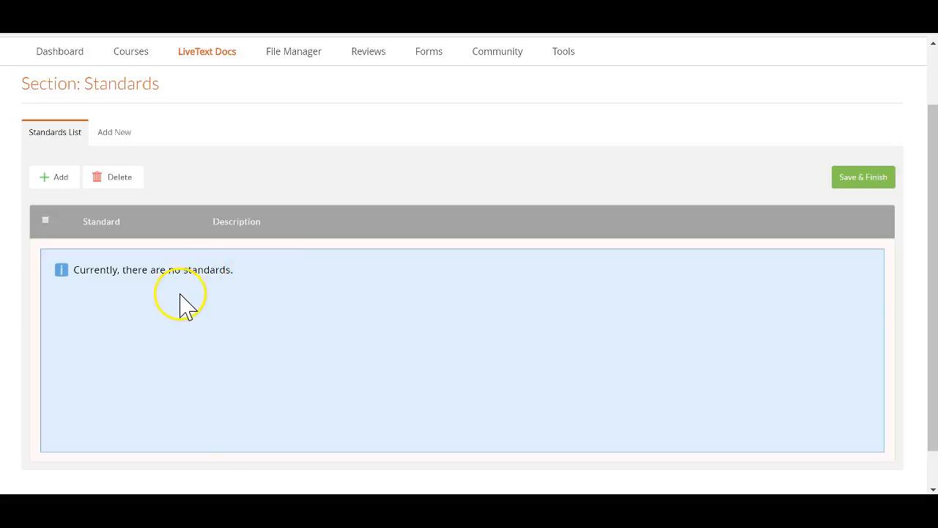
pyautogui.click(55, 177)
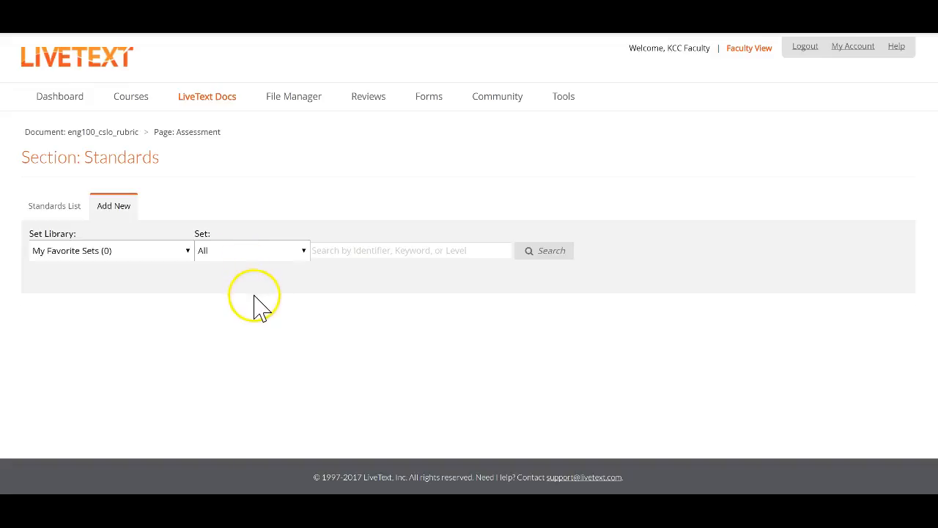
pyautogui.click(187, 251)
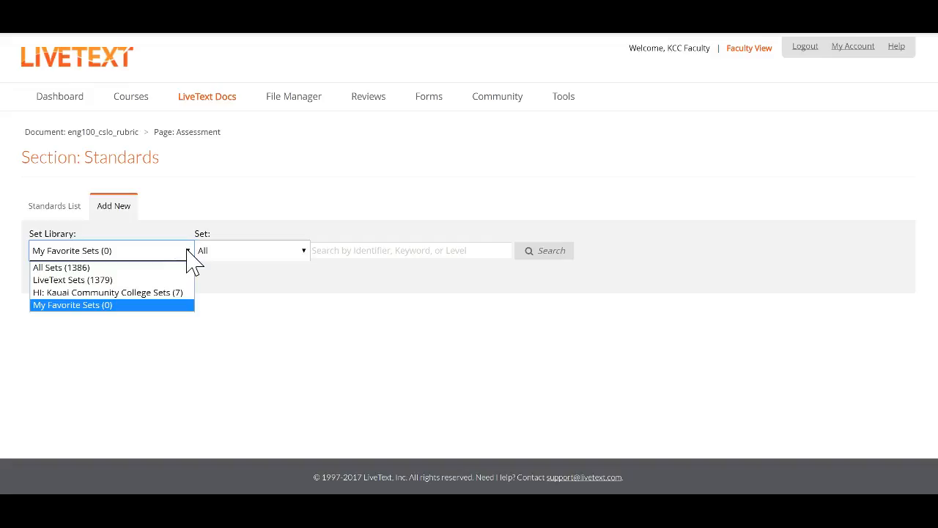
pyautogui.click(166, 293)
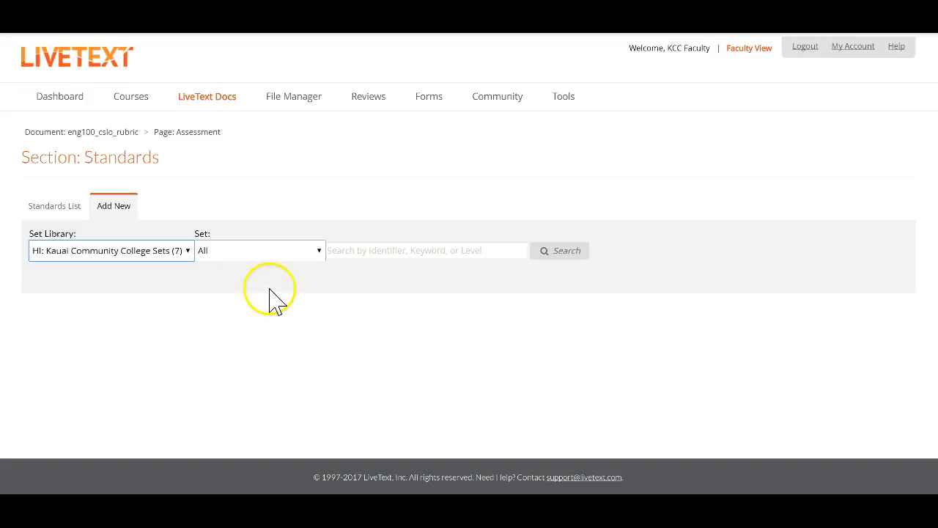
pyautogui.click(319, 253)
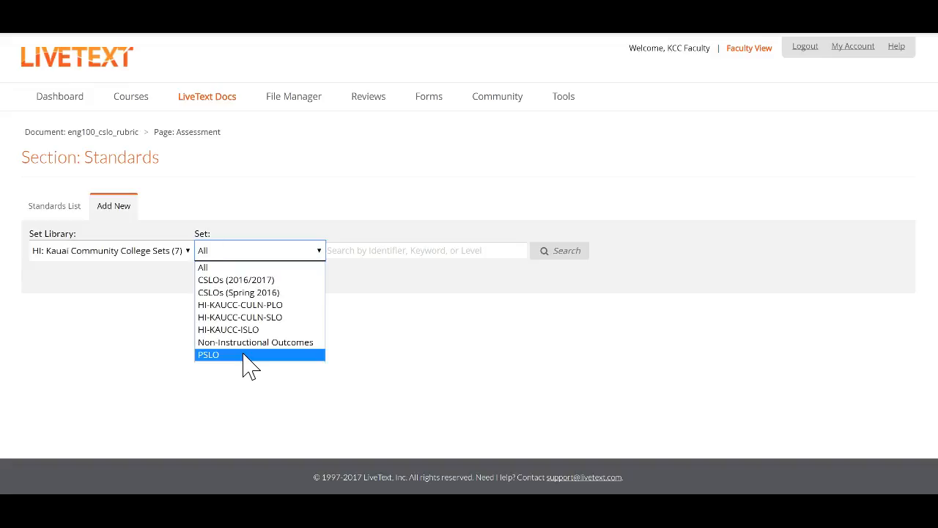
pyautogui.click(232, 280)
pyautogui.click(407, 250)
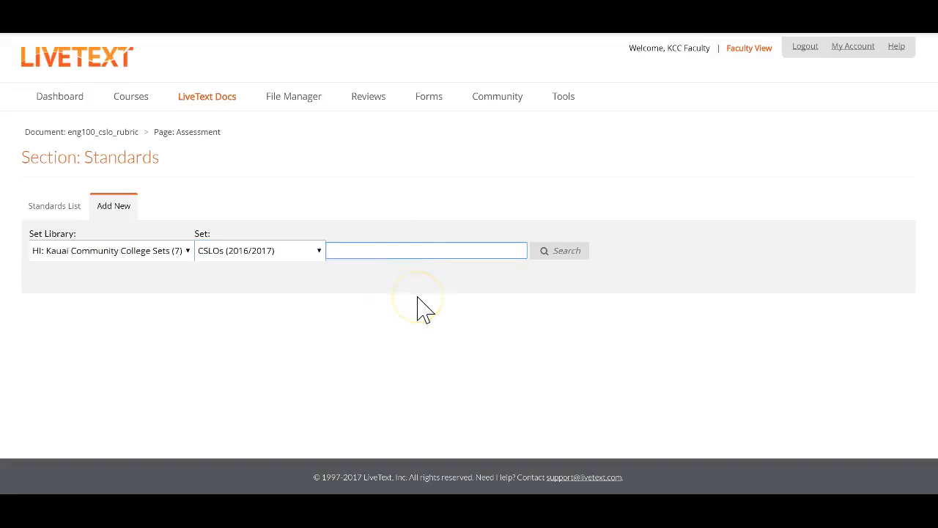
pyautogui.write('eng 100')
pyautogui.click(573, 251)
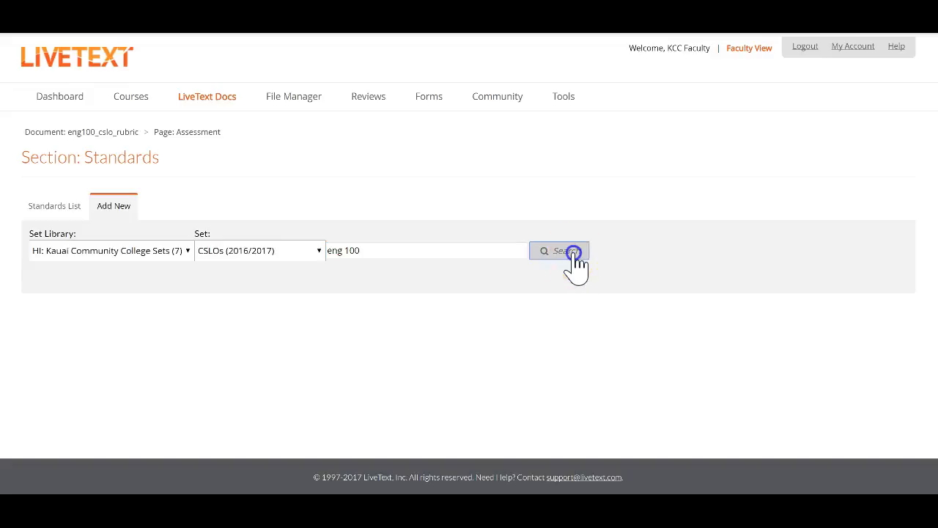
# Add all the listed ENG 100 CSLOs to the Standards section and save the section.
pyautogui.scroll(-1, 398, 293)
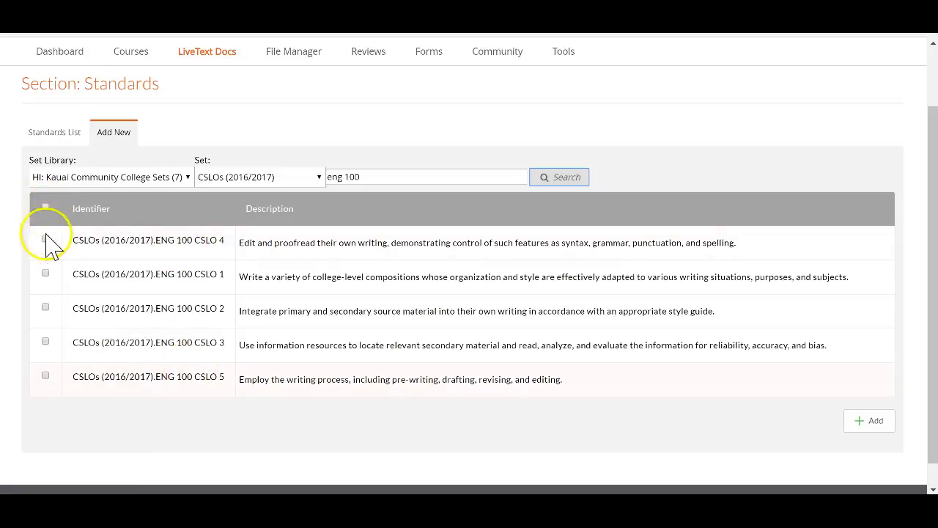
pyautogui.click(46, 208)
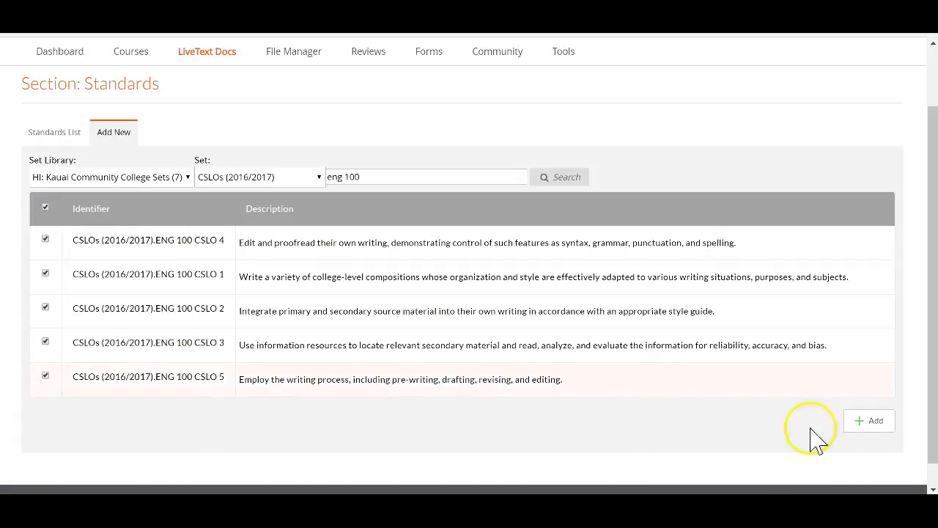
pyautogui.click(865, 423)
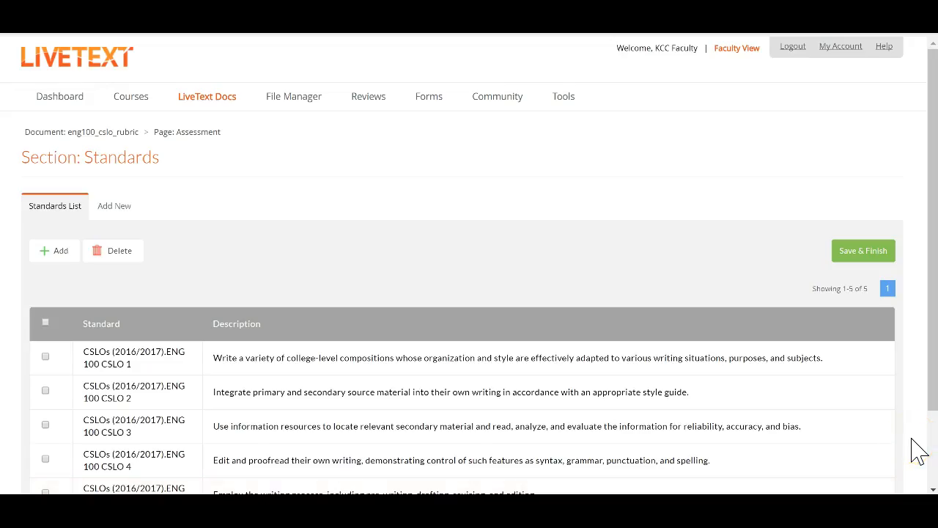
pyautogui.scroll(-2, 918, 451)
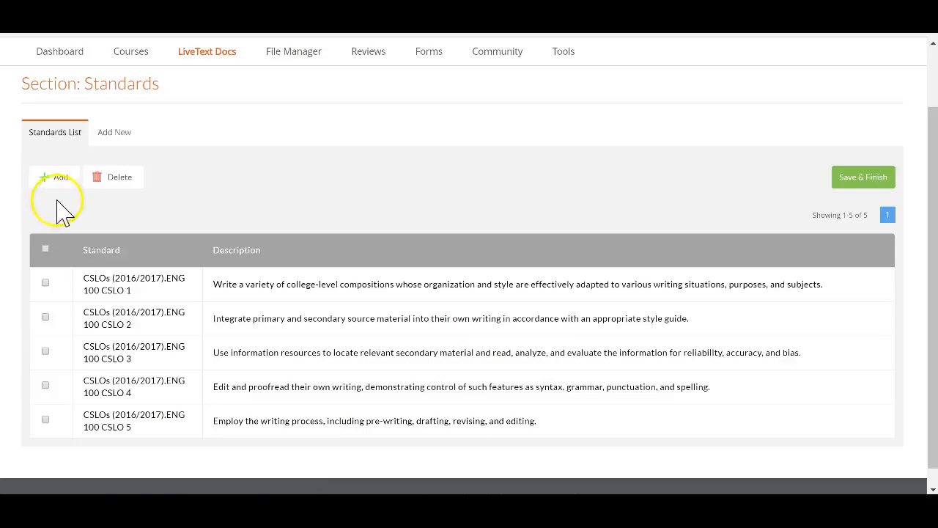
pyautogui.click(59, 174)
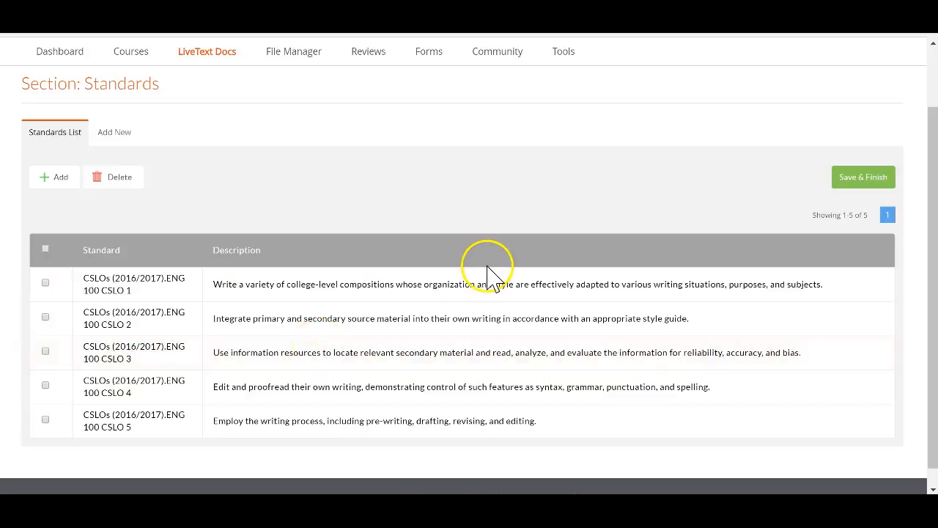
pyautogui.click(858, 183)
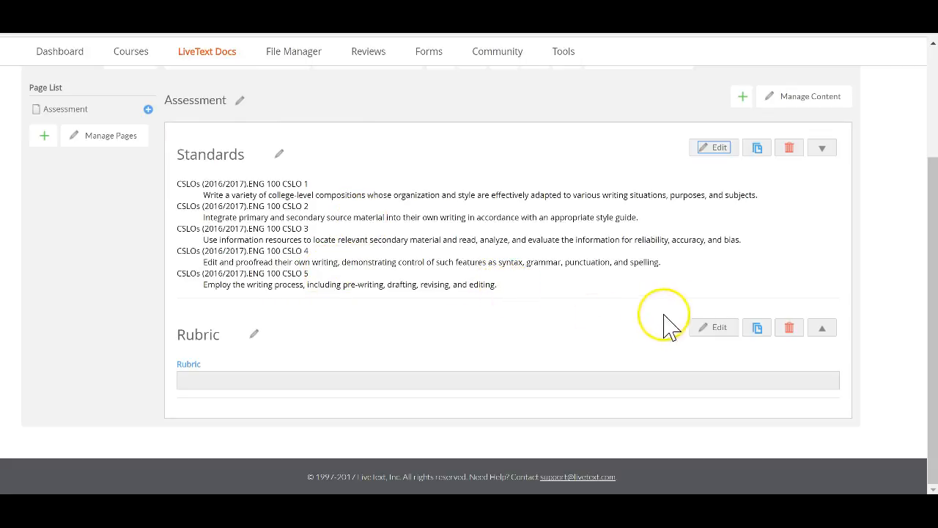
# Open the document's Rubric section for editing.
pyautogui.click(705, 330)
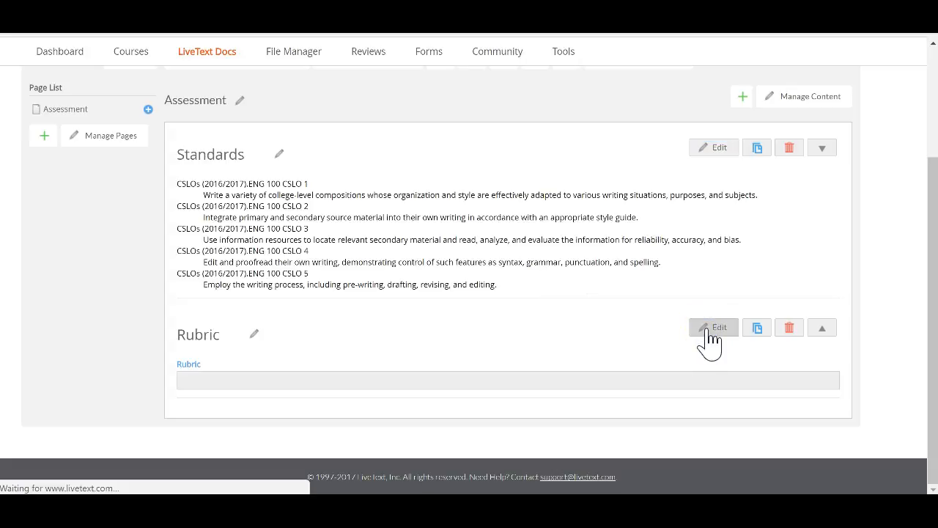
pyautogui.click(708, 329)
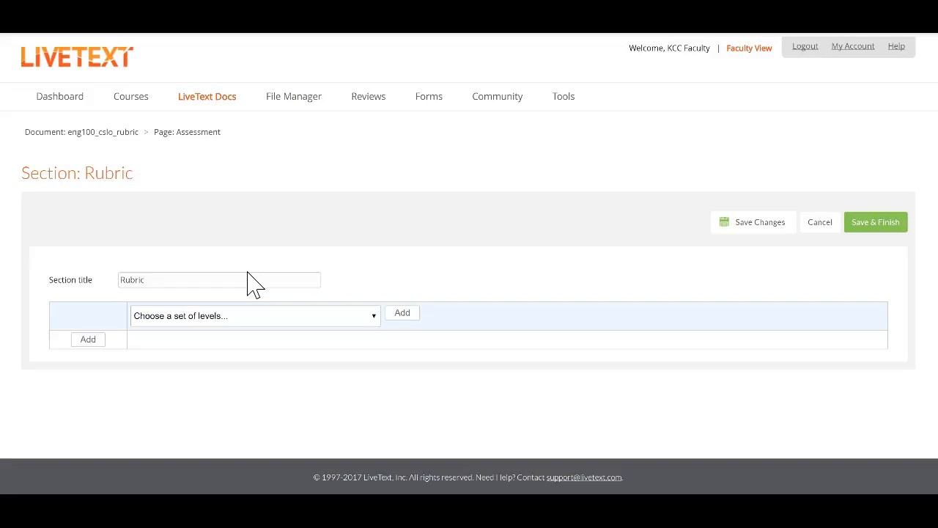
# Title the section eng100_cslo_rubric and give the rubric the Pass, Fail set of levels.
pyautogui.moveTo(186, 279); pyautogui.dragTo(99, 281)
pyautogui.write('eng')
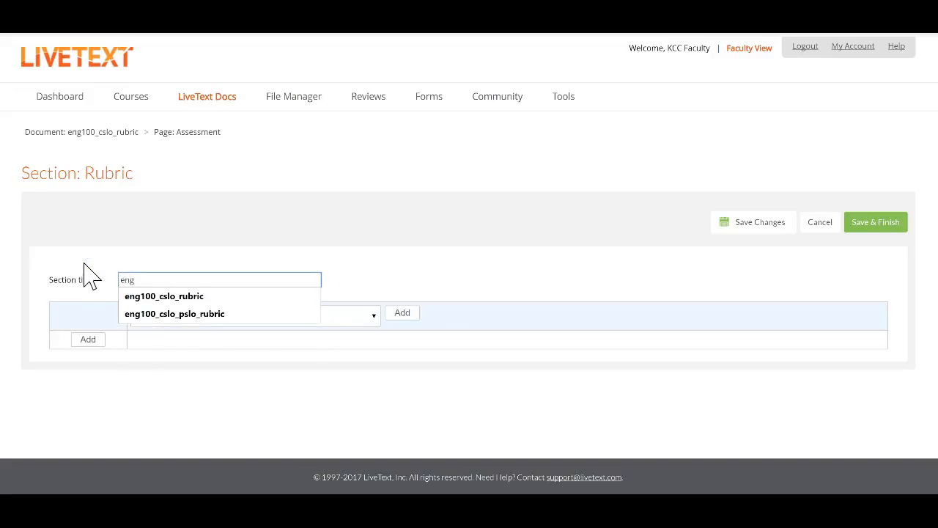
pyautogui.click(179, 297)
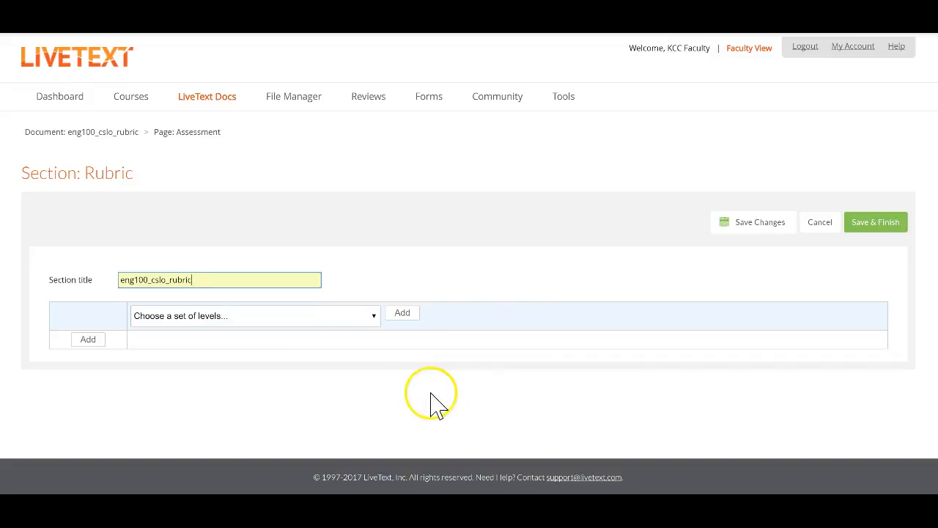
pyautogui.click(374, 320)
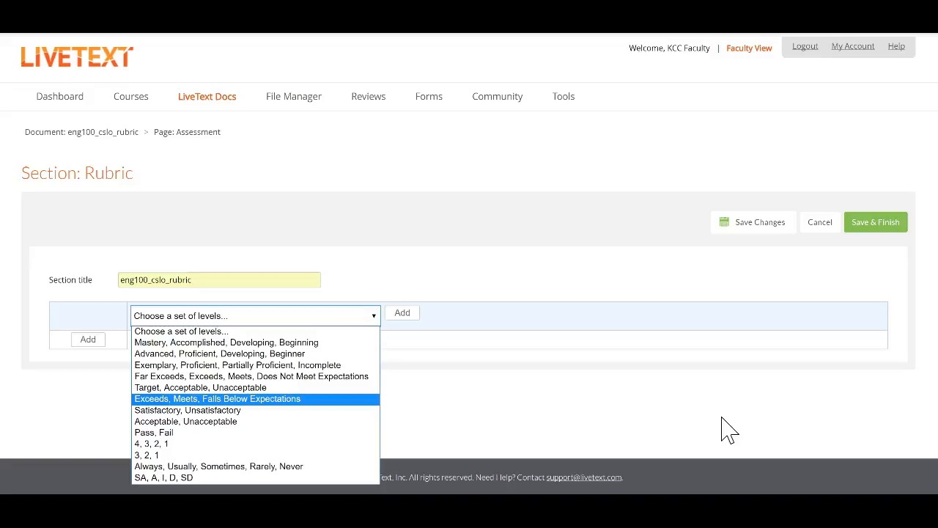
pyautogui.click(170, 434)
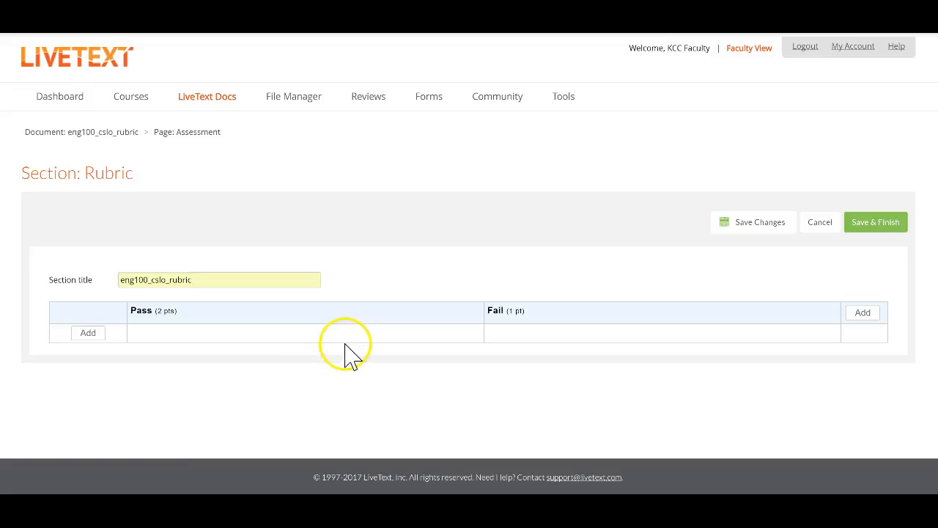
# Rename the rubric's Pass level to Meets and its Fail level to Does not Meet.
pyautogui.click(387, 318)
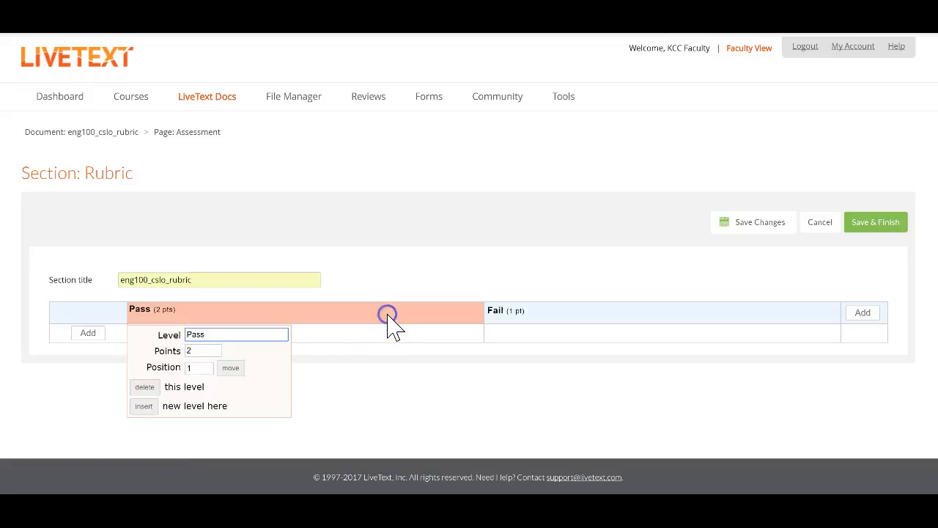
pyautogui.moveTo(218, 335); pyautogui.dragTo(173, 334)
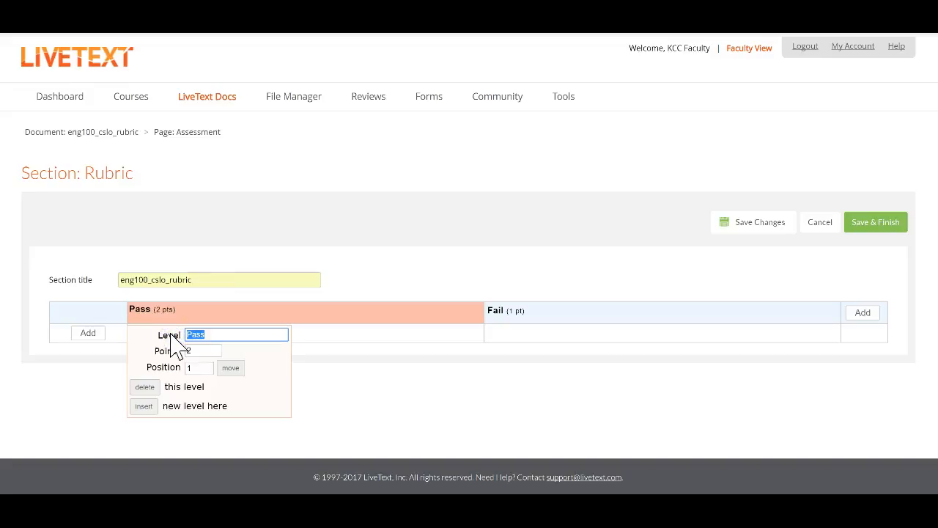
pyautogui.write('Meets')
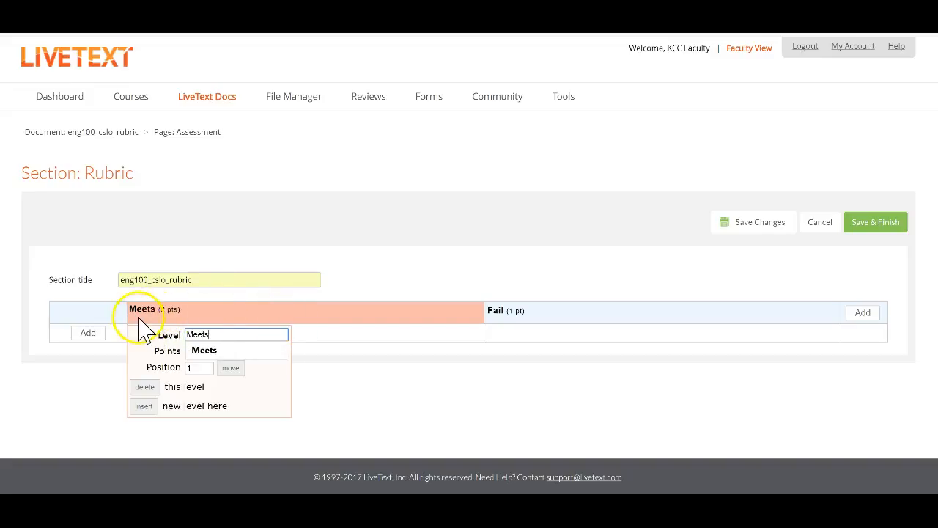
pyautogui.click(548, 310)
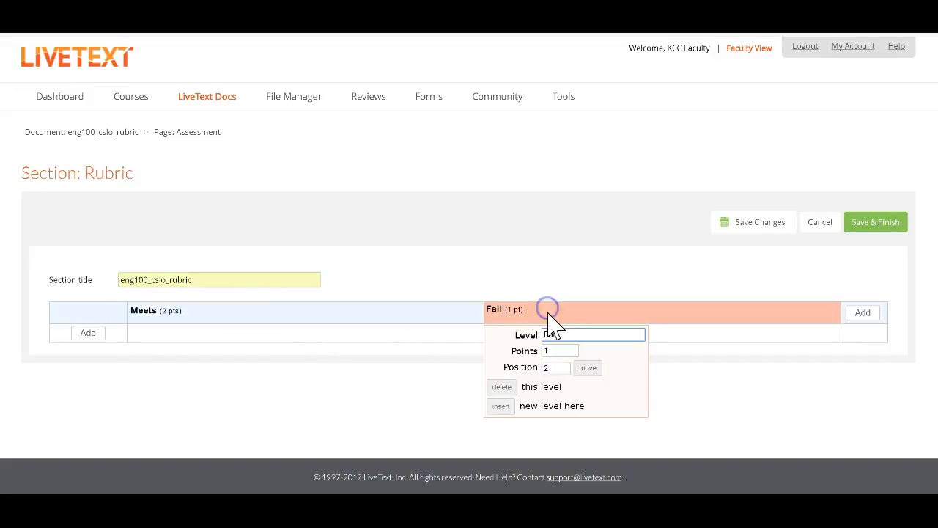
pyautogui.moveTo(565, 334); pyautogui.dragTo(527, 334)
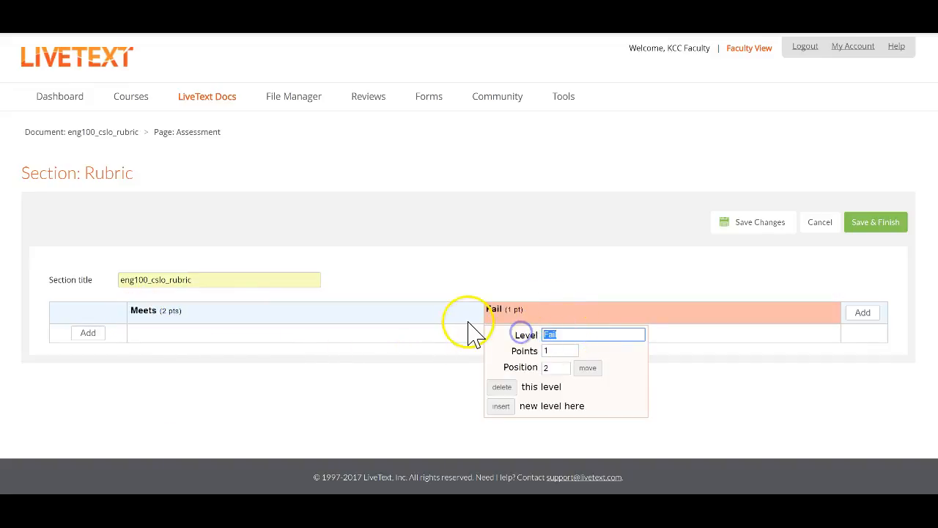
pyautogui.write('Does not Meet')
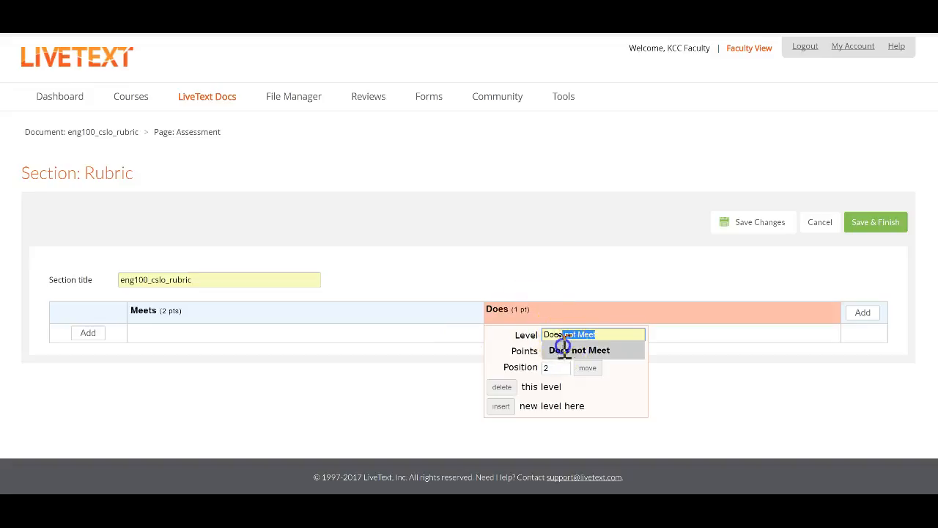
pyautogui.click(572, 351)
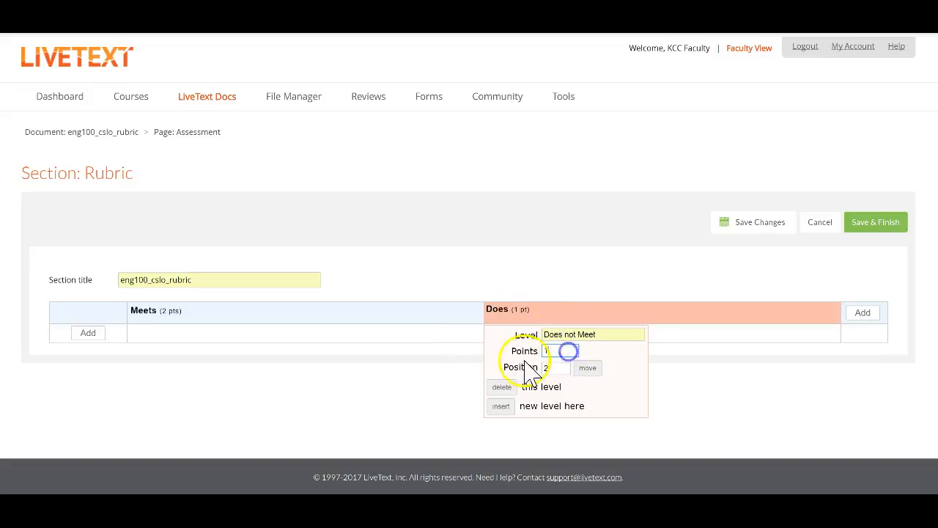
pyautogui.click(433, 340)
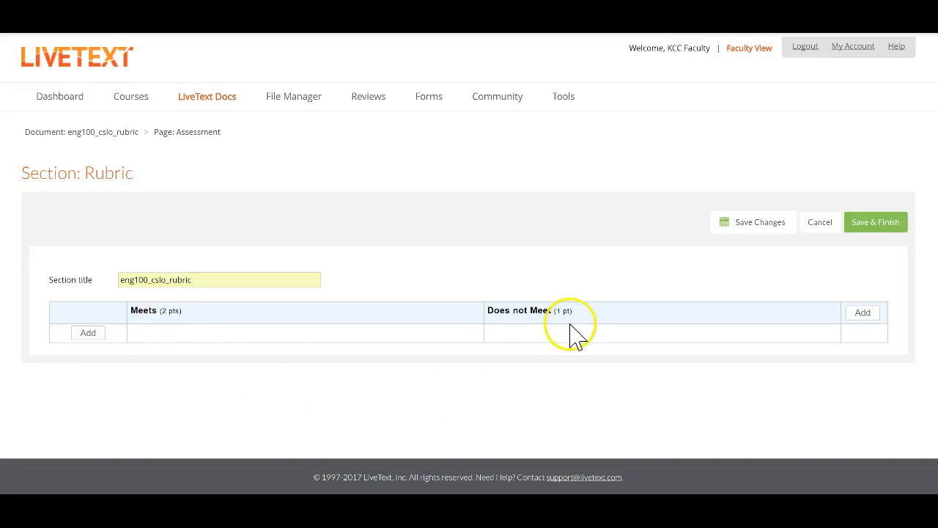
# Set the Meets level to 1 point and the Does not Meet level to 0 points.
pyautogui.click(188, 318)
pyautogui.doubleClick(188, 350)
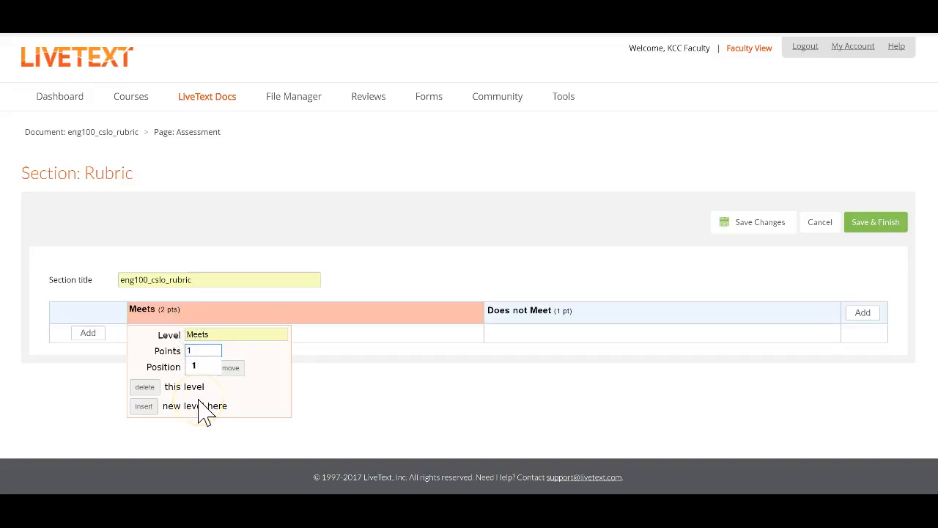
pyautogui.click(202, 365)
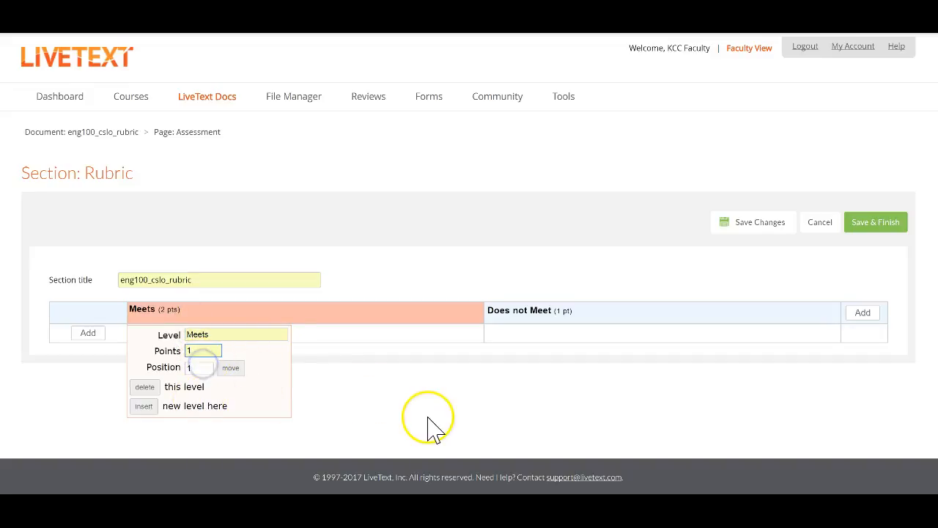
pyautogui.click(442, 377)
pyautogui.click(572, 314)
pyautogui.click(549, 351)
pyautogui.write('0')
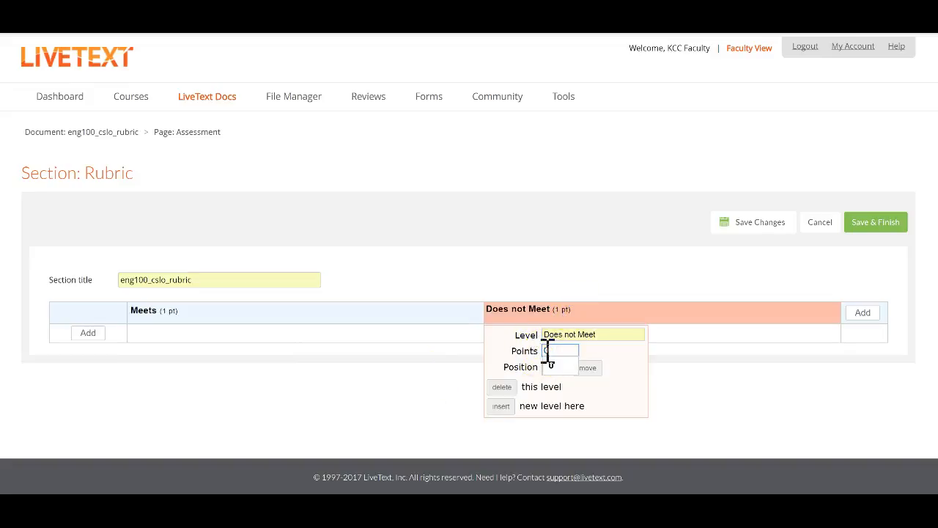
pyautogui.click(550, 366)
pyautogui.click(438, 328)
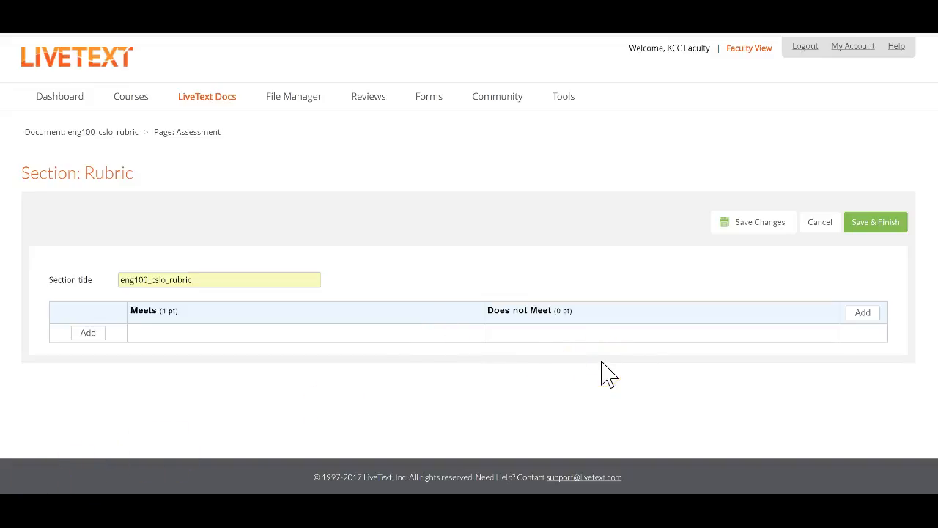
pyautogui.click(541, 355)
# Add five element rows to the rubric.
pyautogui.click(89, 333)
pyautogui.click(92, 364)
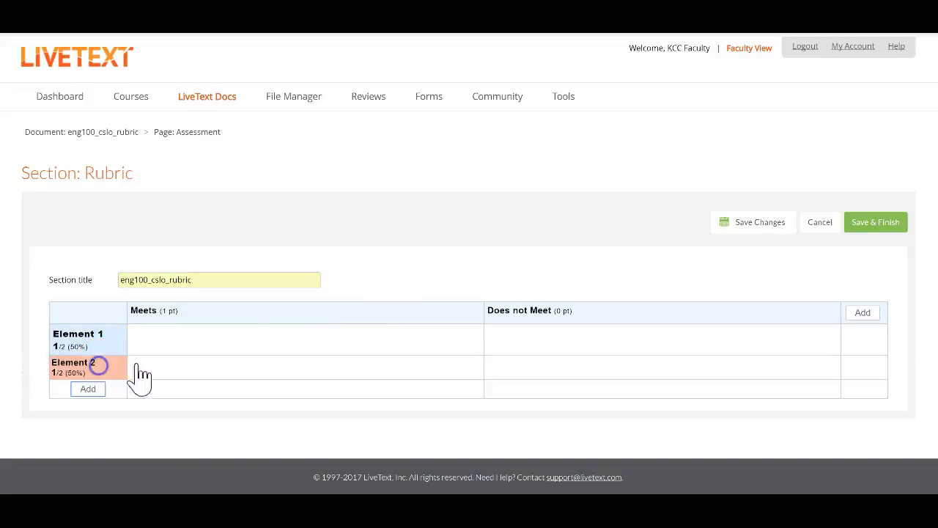
pyautogui.click(85, 392)
pyautogui.scroll(-1, 245, 379)
pyautogui.click(84, 398)
pyautogui.scroll(-1, 268, 391)
pyautogui.click(84, 399)
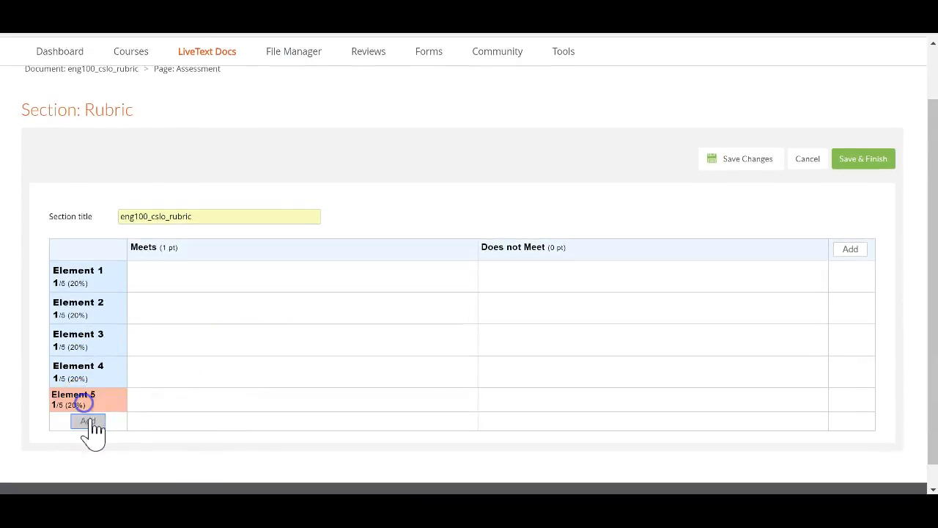
pyautogui.click(170, 414)
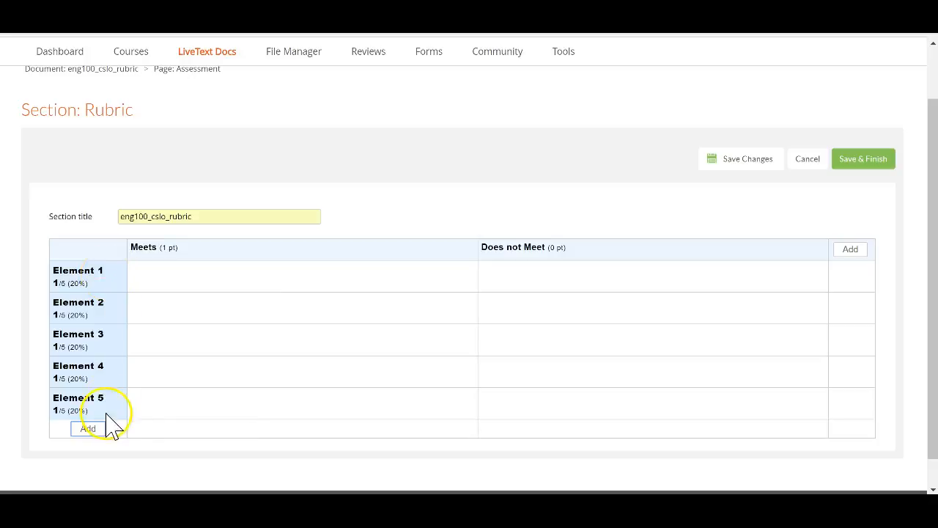
# Rename the first rubric element to CSLO 1 and assign it the CSLOs (2016/2017).ENG 100 CSLO 1 standard.
pyautogui.doubleClick(117, 275)
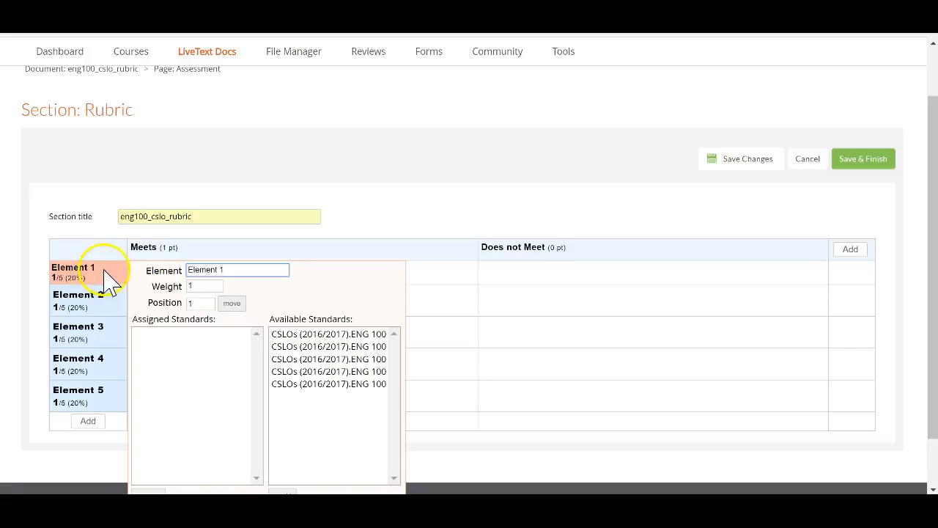
pyautogui.click(220, 269)
pyautogui.press('BackSpace')
pyautogui.moveTo(219, 269); pyautogui.dragTo(177, 267)
pyautogui.write('CSLO')
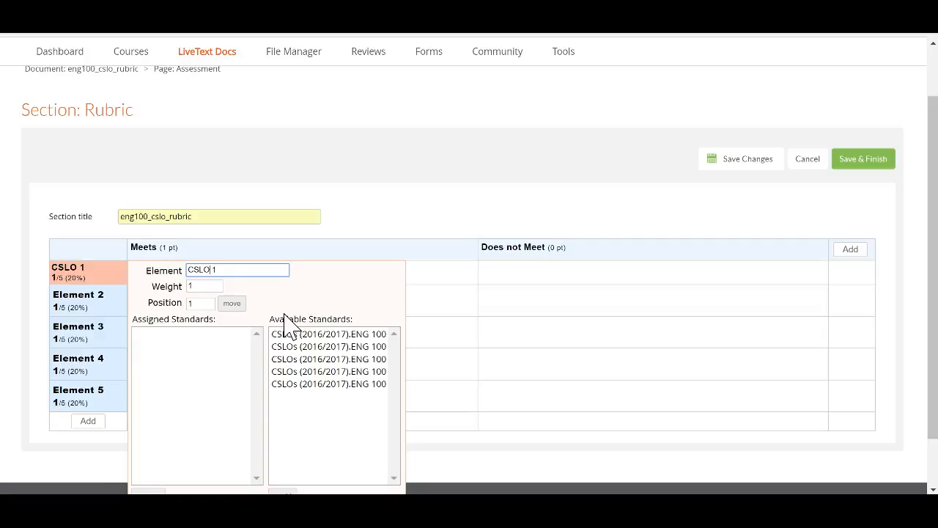
pyautogui.click(492, 356)
pyautogui.scroll(-2, 492, 356)
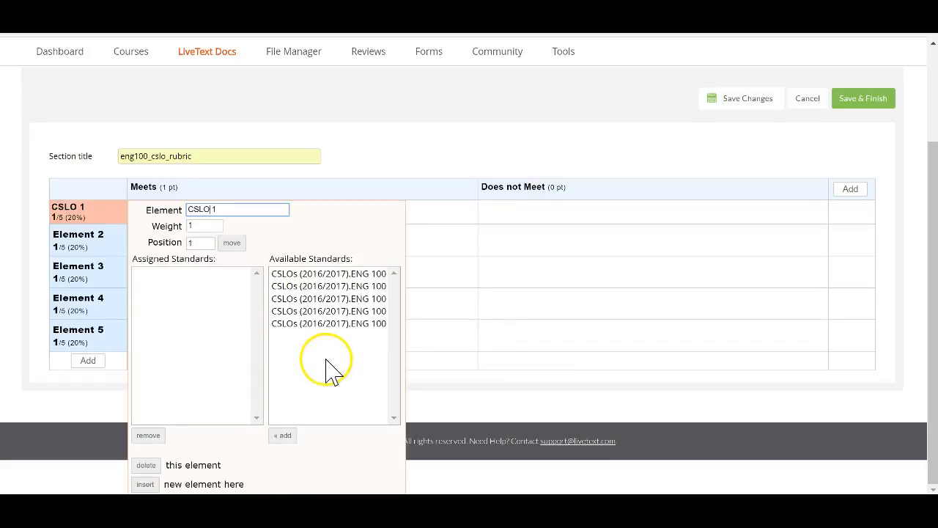
pyautogui.click(323, 275)
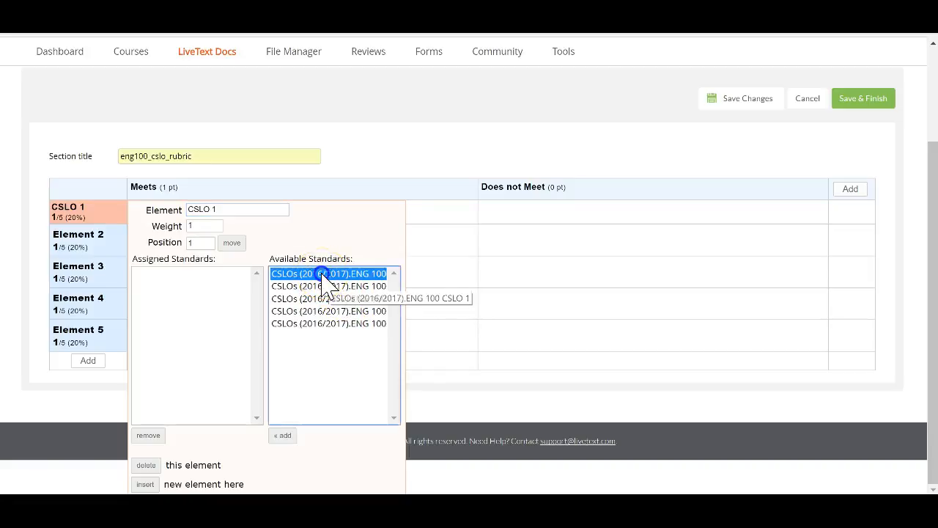
pyautogui.click(290, 440)
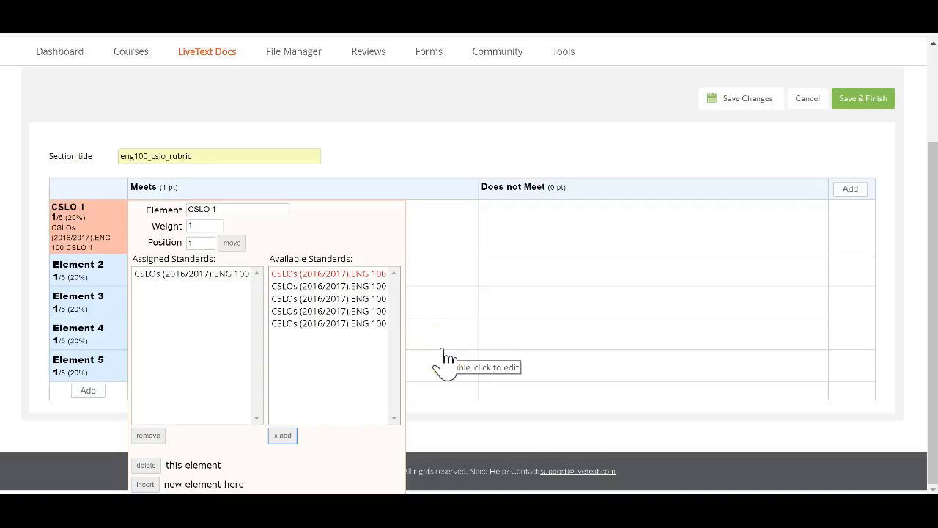
# Rename the second rubric element to CSLO 2 and assign it the CSLOs (2016/2017).ENG 100 CSLO 2 standard.
pyautogui.click(72, 272)
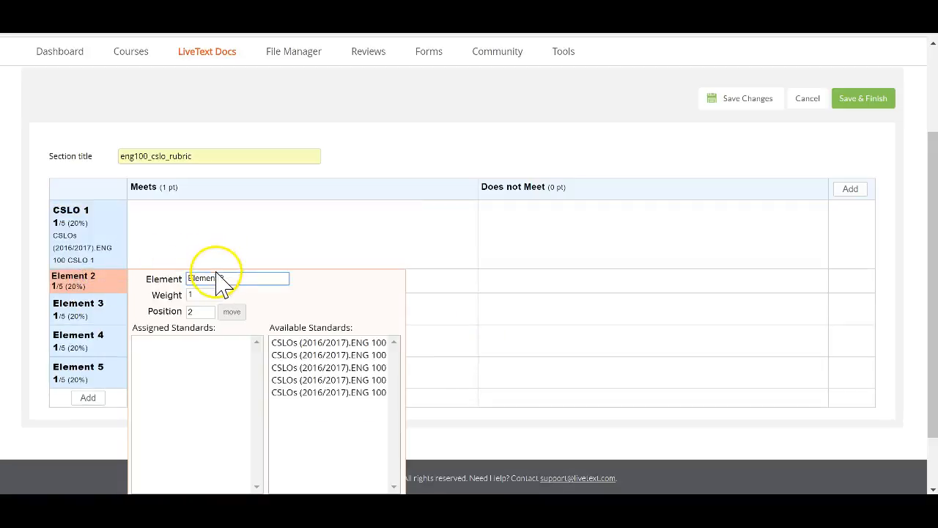
pyautogui.moveTo(218, 277); pyautogui.dragTo(189, 278)
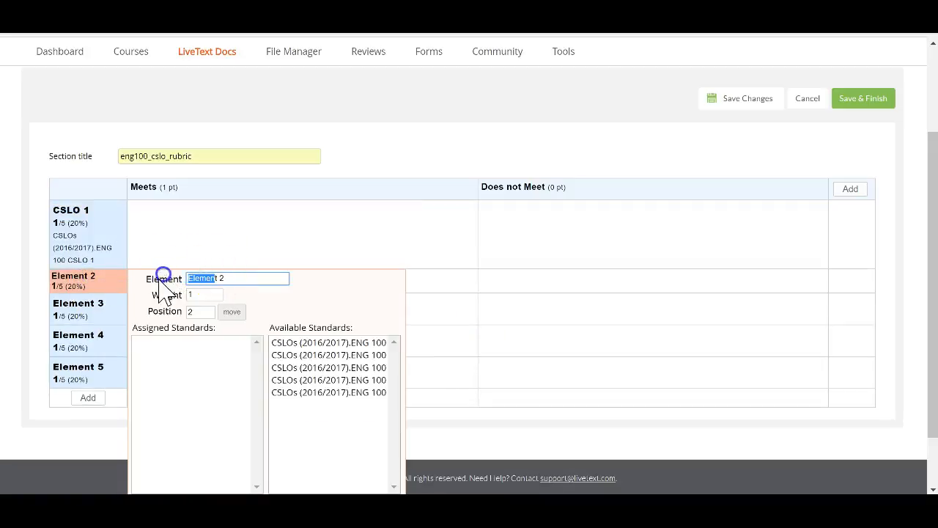
pyautogui.press('BackSpace')
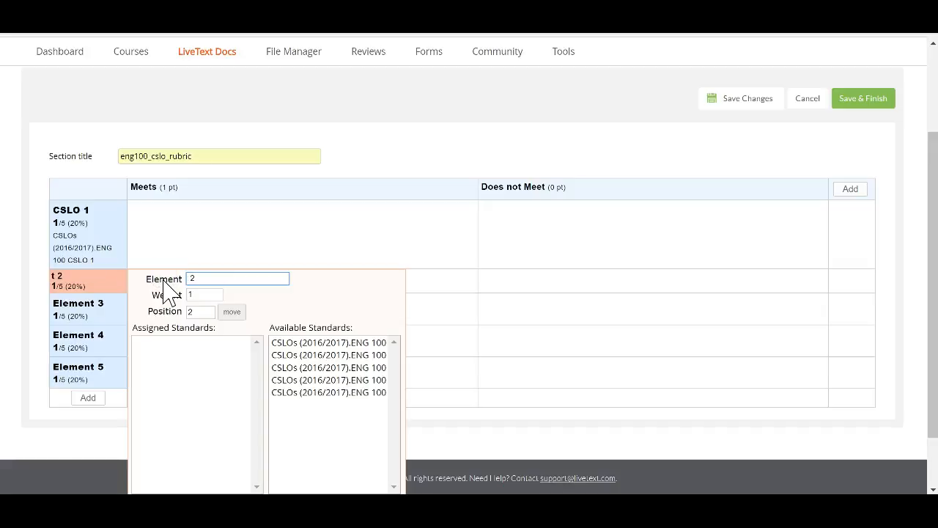
pyautogui.write('CSLO')
pyautogui.click(364, 355)
pyautogui.scroll(-1, 366, 359)
pyautogui.click(282, 435)
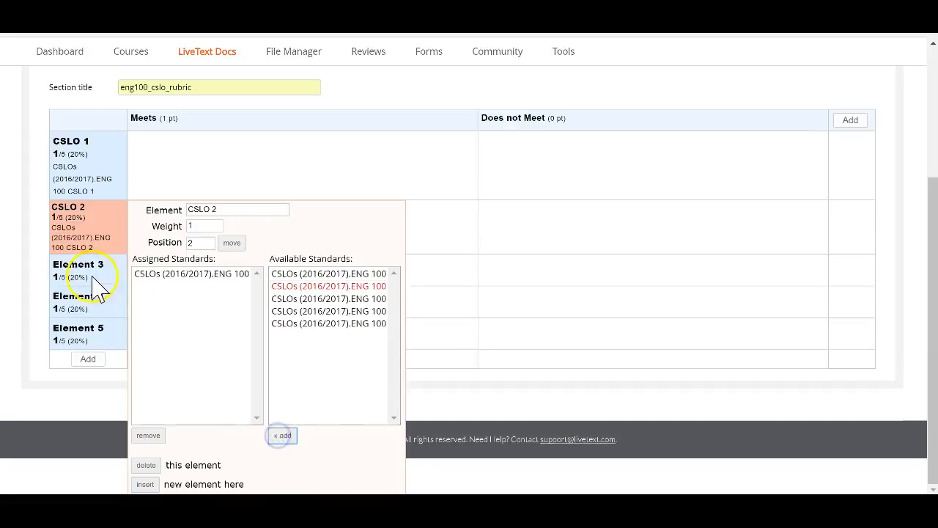
# Rename the third rubric element to CSLO 3 and assign it the CSLOs (2016/2017).ENG 100 CSLO 3 standard.
pyautogui.click(93, 278)
pyautogui.moveTo(217, 255); pyautogui.dragTo(156, 258)
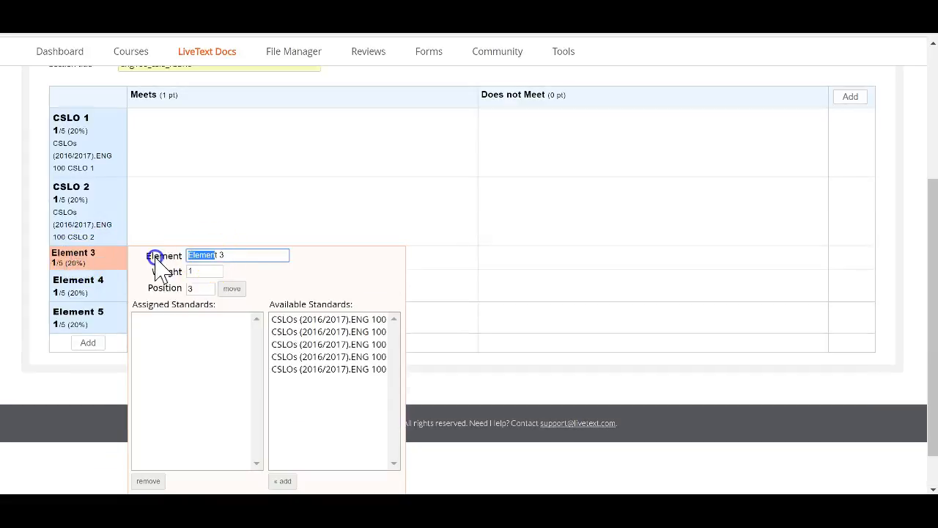
pyautogui.write('CSLO')
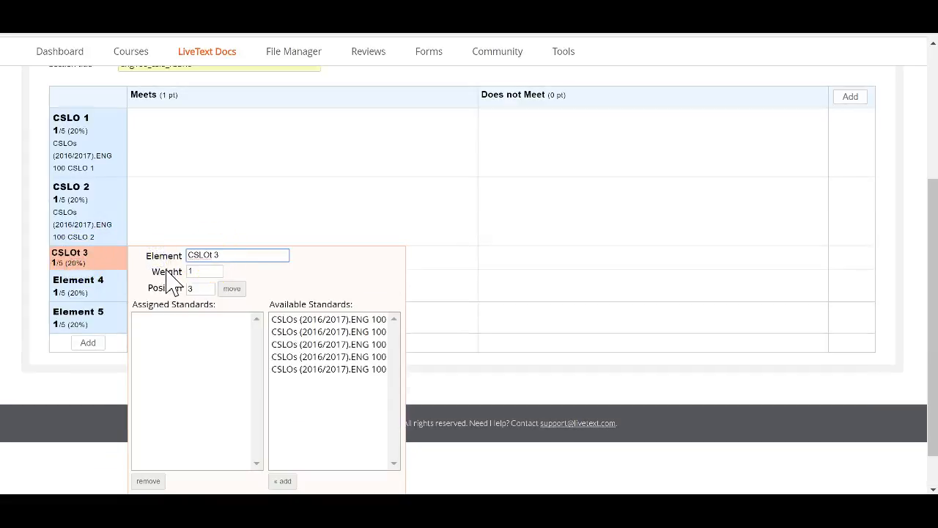
pyautogui.press('Delete')
pyautogui.click(304, 334)
pyautogui.click(308, 345)
pyautogui.scroll(-1, 310, 356)
pyautogui.click(284, 434)
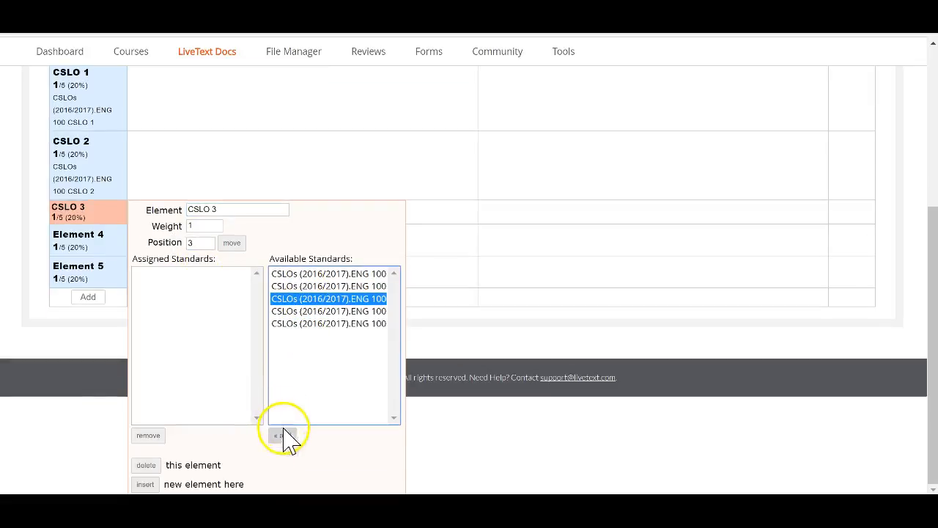
# Rename the fourth rubric element to CSLO 4 and assign it the CSLOs (2016/2017).ENG 100 CSLO 4 standard.
pyautogui.click(76, 264)
pyautogui.moveTo(189, 278); pyautogui.dragTo(220, 278)
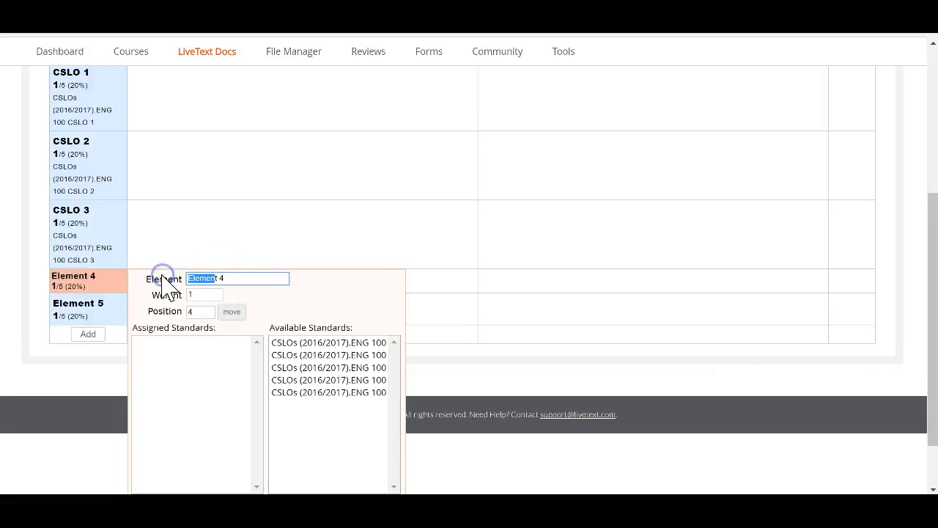
pyautogui.write('CSLO')
pyautogui.press('Delete')
pyautogui.click(310, 380)
pyautogui.scroll(-1, 309, 382)
pyautogui.click(286, 435)
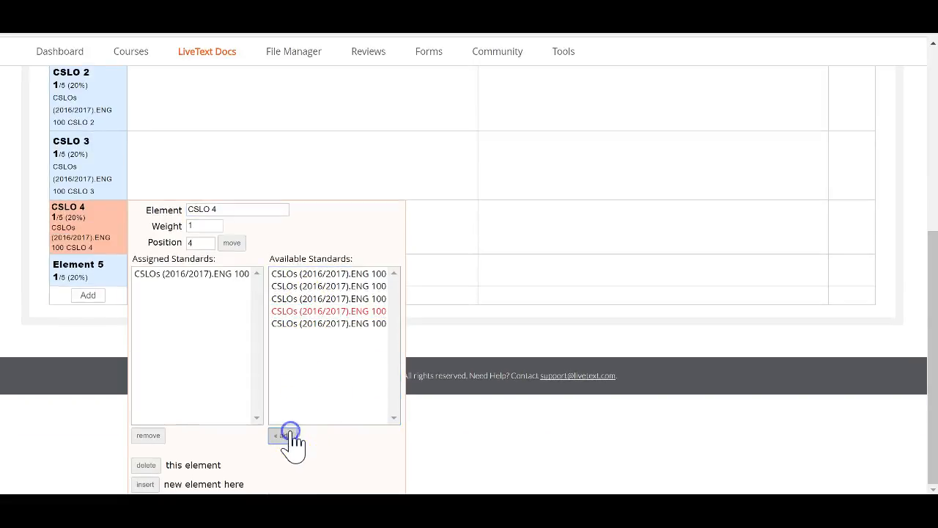
# Rename the fifth rubric element to CSLO 5 and assign it the CSLOs (2016/2017).ENG 100 CSLO 5 standard.
pyautogui.click(80, 271)
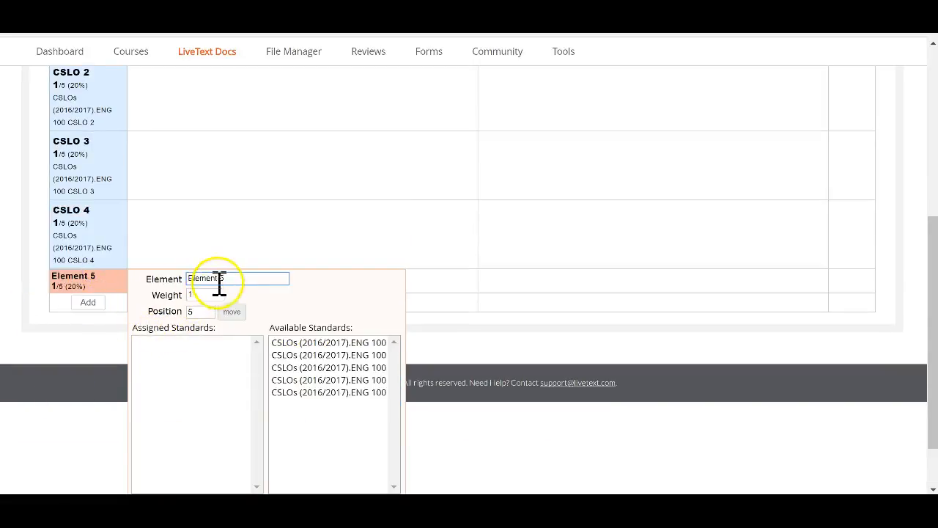
pyautogui.moveTo(219, 280); pyautogui.dragTo(129, 280)
pyautogui.write('CSLO')
pyautogui.scroll(-1, 283, 335)
pyautogui.click(295, 323)
pyautogui.click(283, 435)
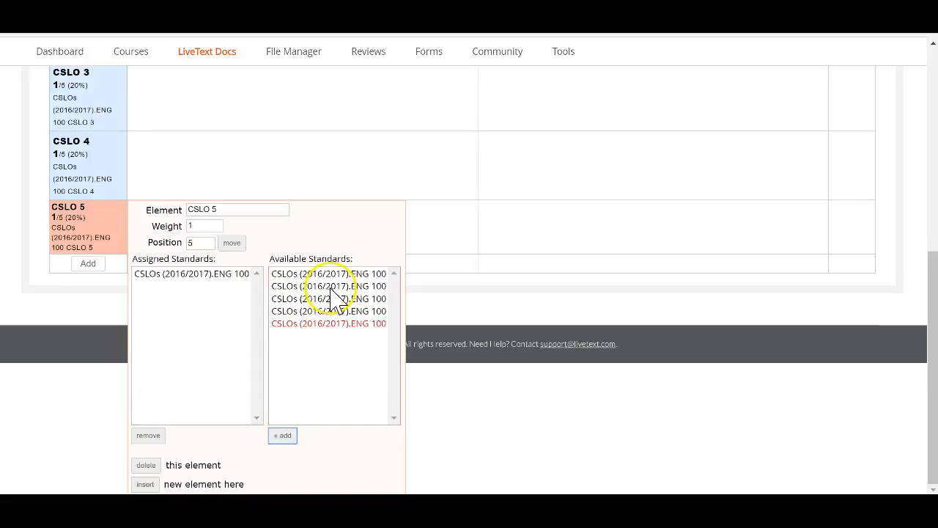
# Close the CSLO 5 element's settings and review the five rubric rows.
pyautogui.click(253, 168)
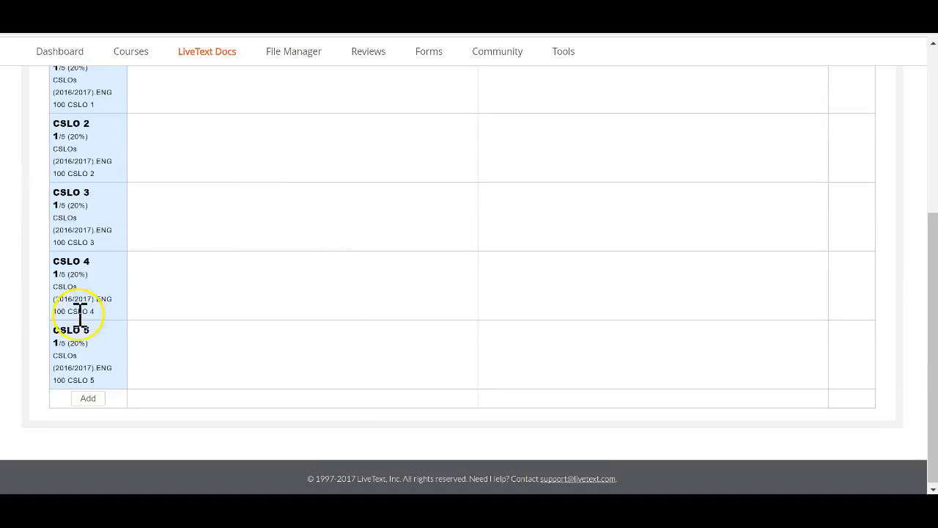
pyautogui.scroll(2, 80, 315)
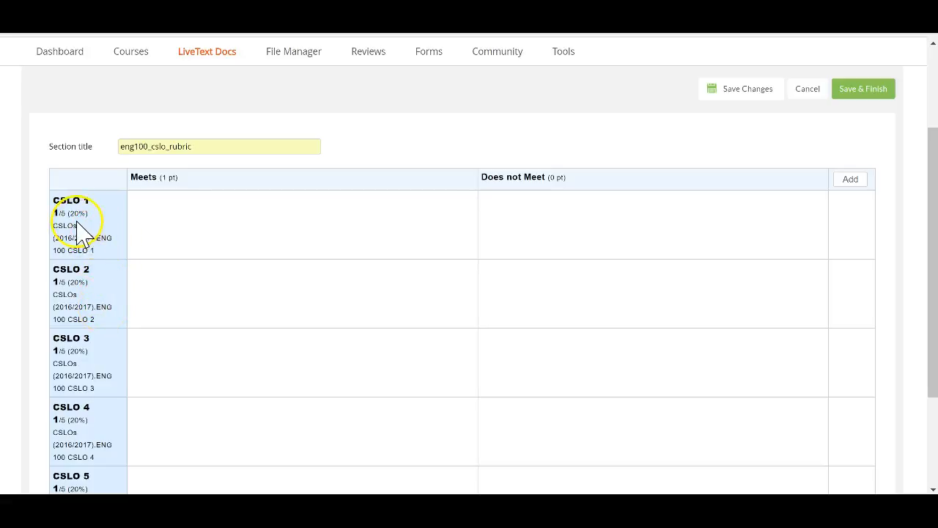
pyautogui.scroll(-3, 101, 411)
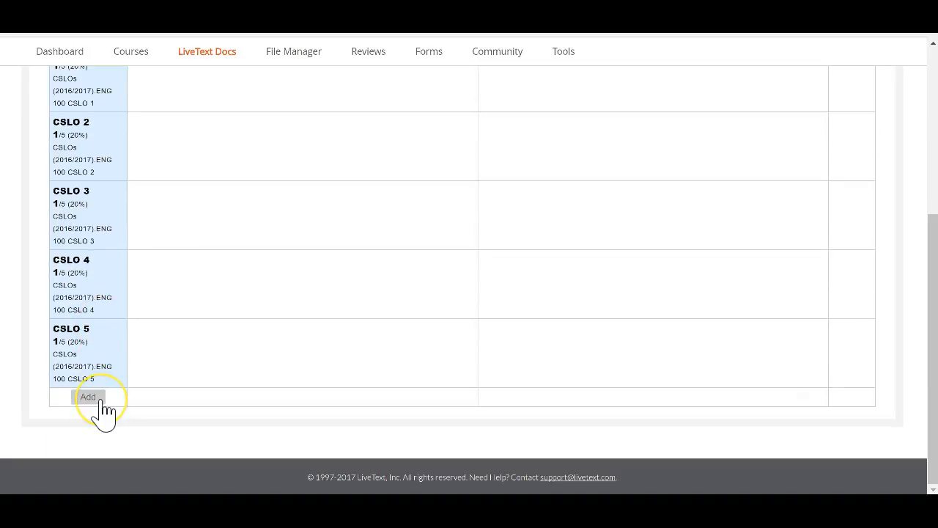
pyautogui.scroll(2, 103, 403)
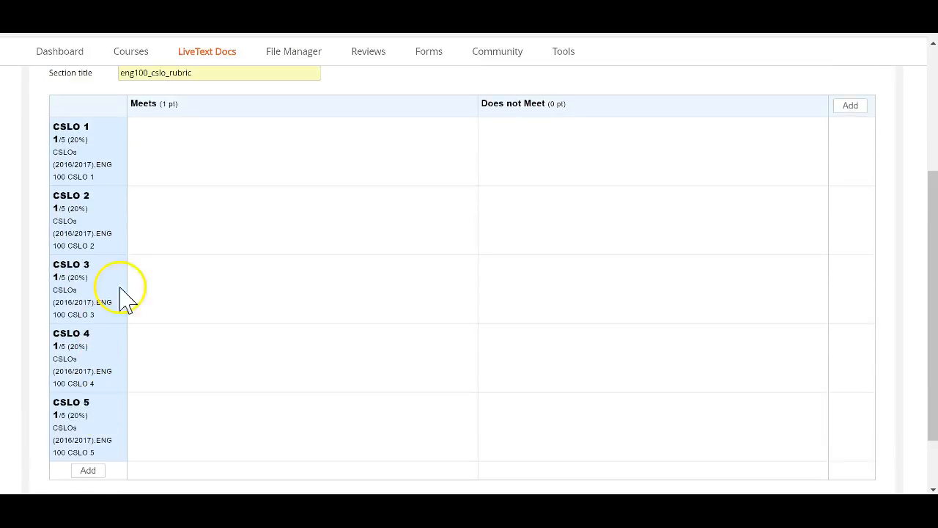
# Set the weight of the CSLO 1 rubric element to 3.
pyautogui.click(108, 154)
pyautogui.click(202, 218)
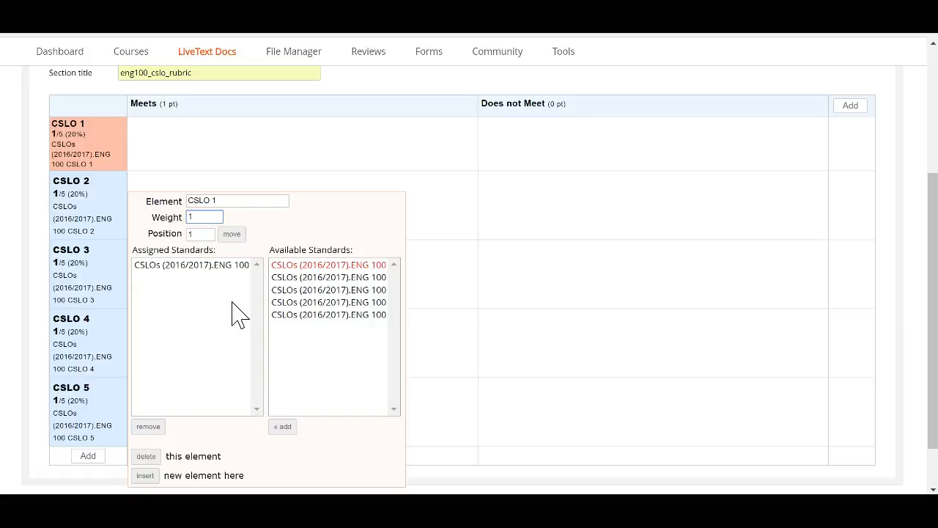
pyautogui.press('BackSpace')
pyautogui.press('BackSpace')
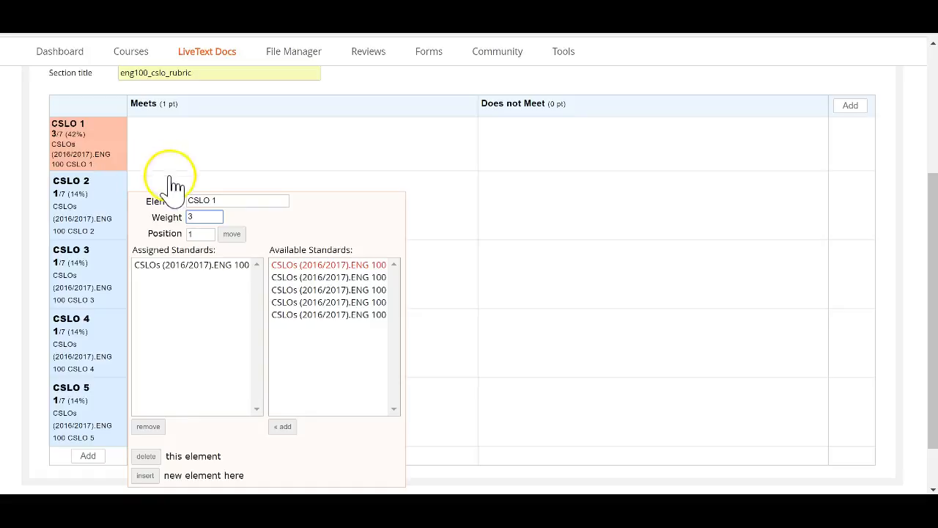
# Set the weight of the CSLO 1 rubric element back to 1 and close its settings.
pyautogui.click(203, 217)
pyautogui.press('BackSpace')
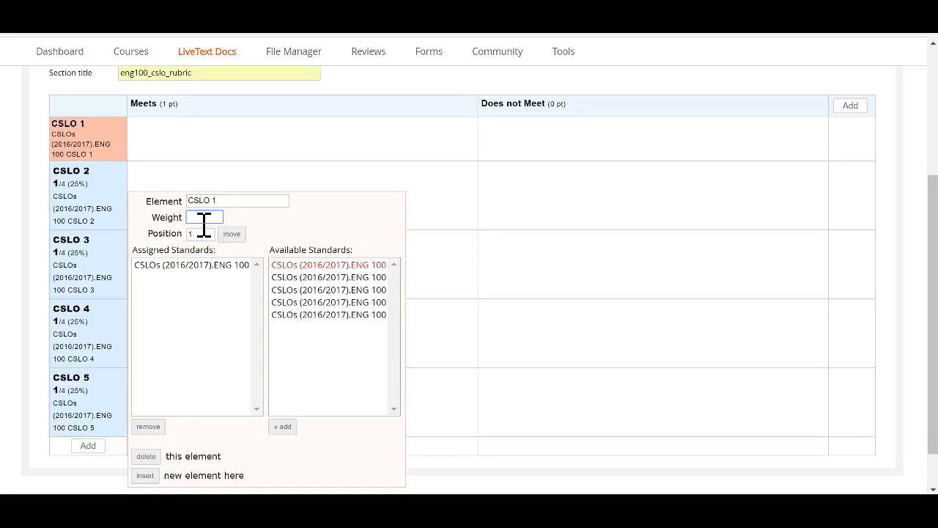
pyautogui.write('1')
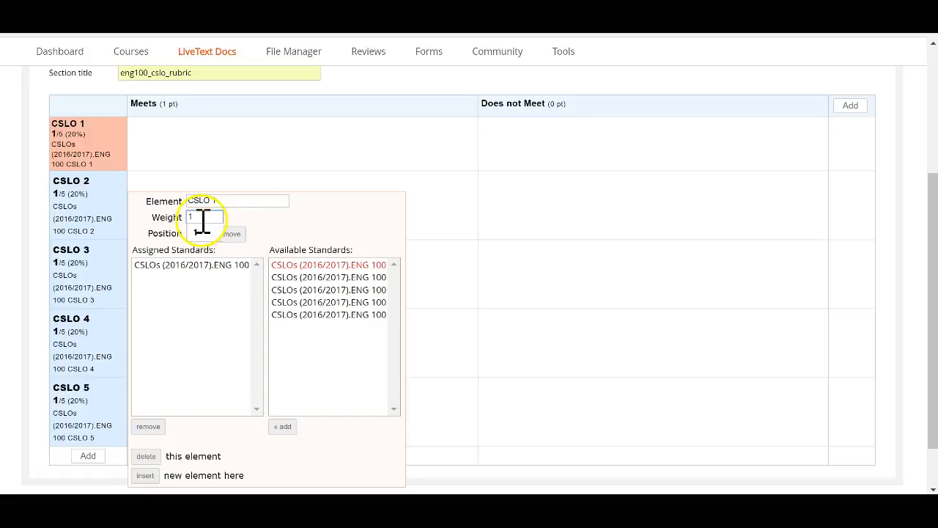
pyautogui.click(457, 222)
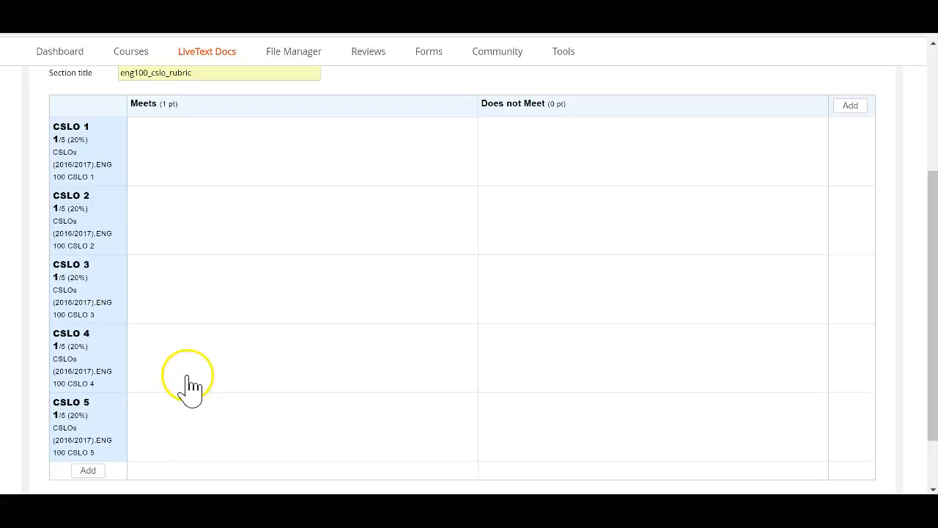
# Enter "70% or higher on pre-writing assignment" as the Meets criterion for CSLO 1.
pyautogui.scroll(1, 189, 385)
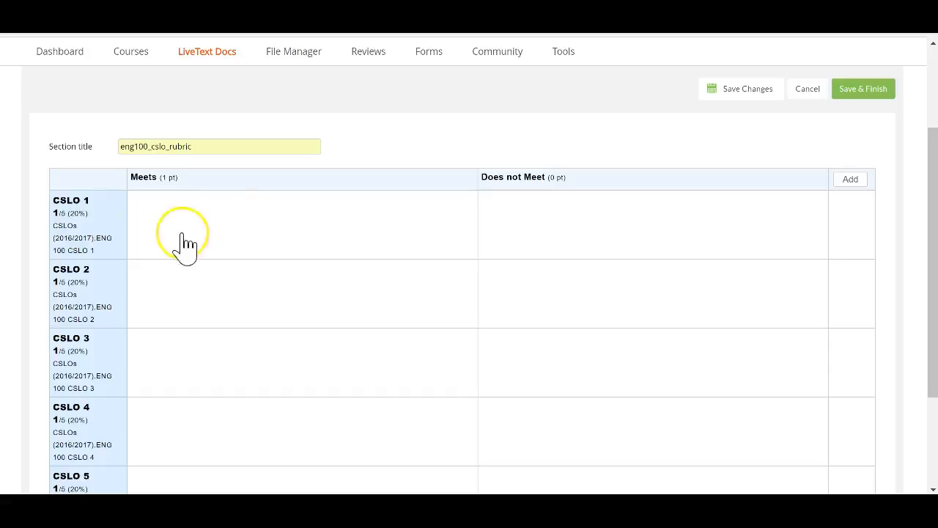
pyautogui.doubleClick(240, 221)
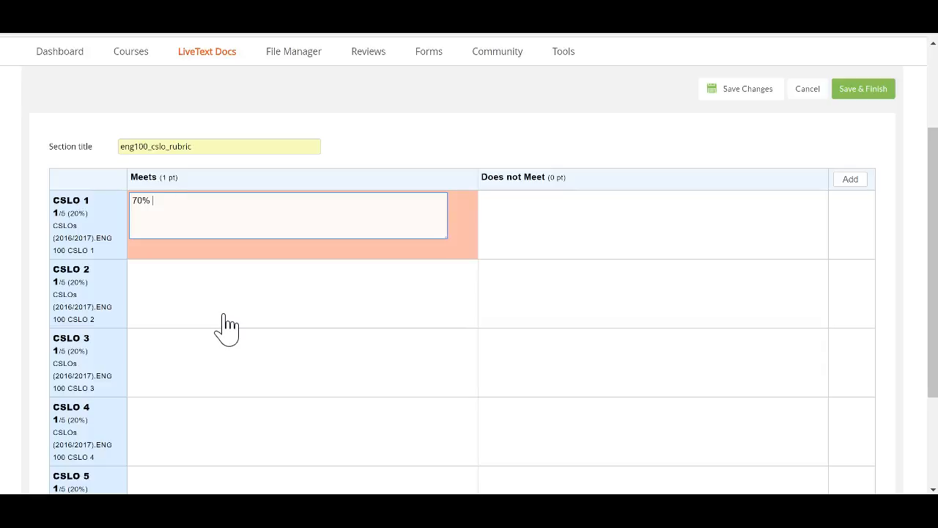
pyautogui.write('high')
pyautogui.write('ssin')
pyautogui.write('nment')
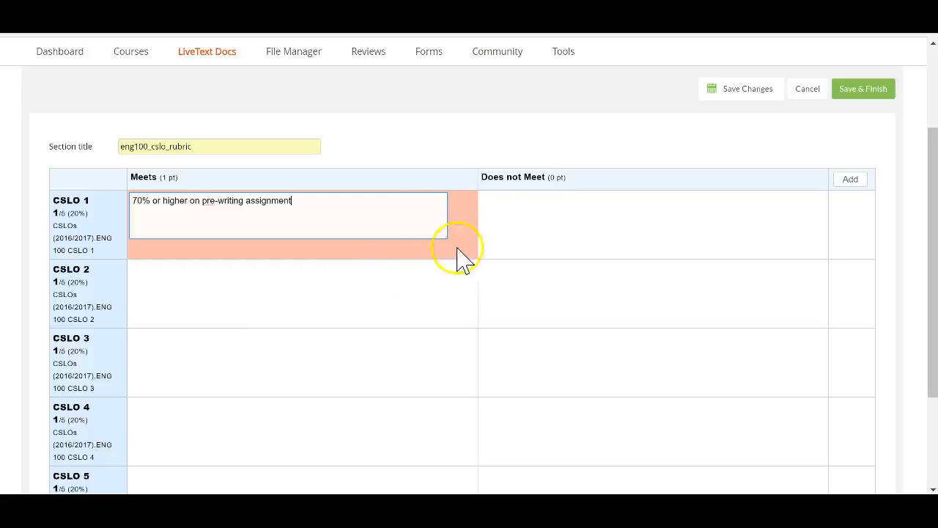
# Enter "69% or lower on pre-writing assignment" as the Does not Meet criterion for CSLO 1.
pyautogui.click(540, 225)
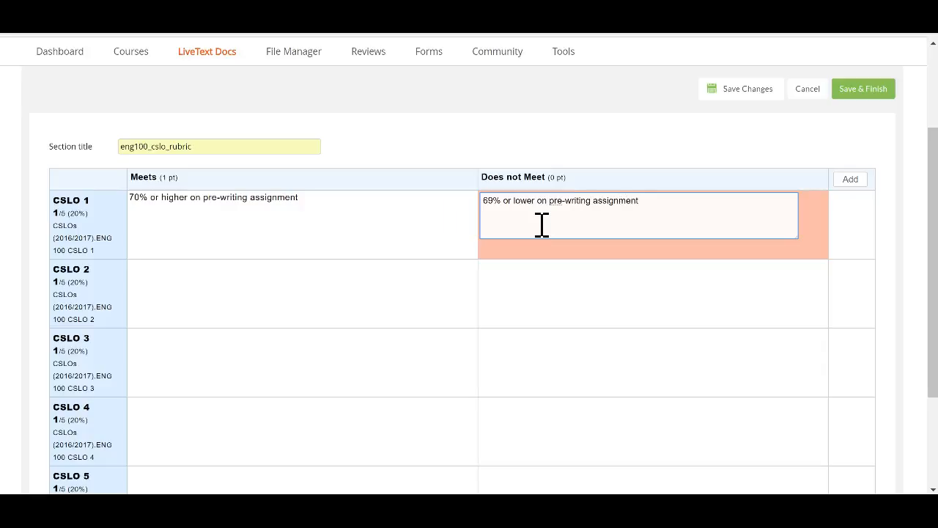
pyautogui.click(507, 303)
pyautogui.scroll(-1, 506, 433)
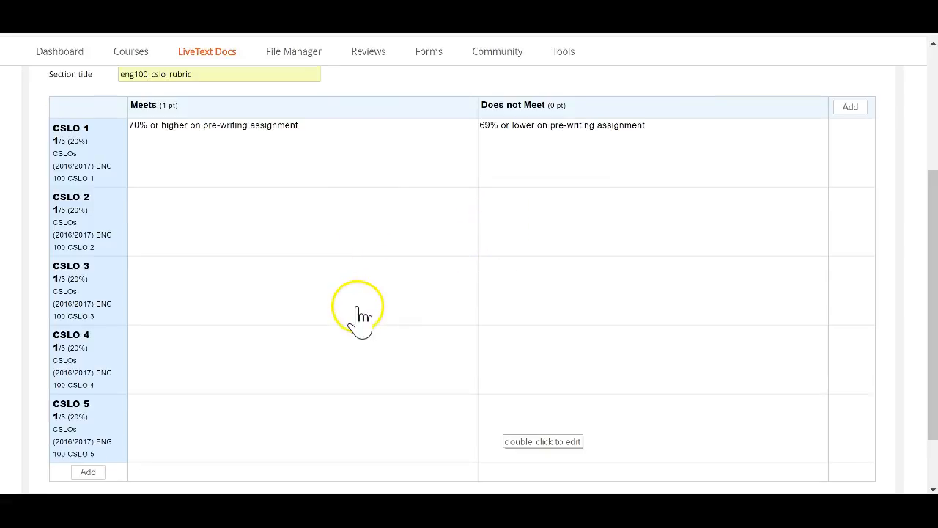
pyautogui.scroll(2, 356, 318)
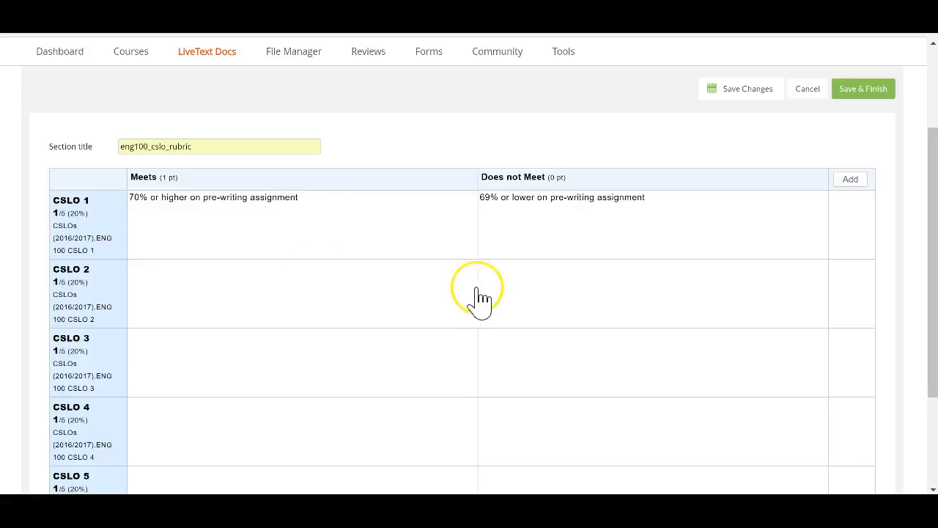
pyautogui.scroll(-1, 579, 418)
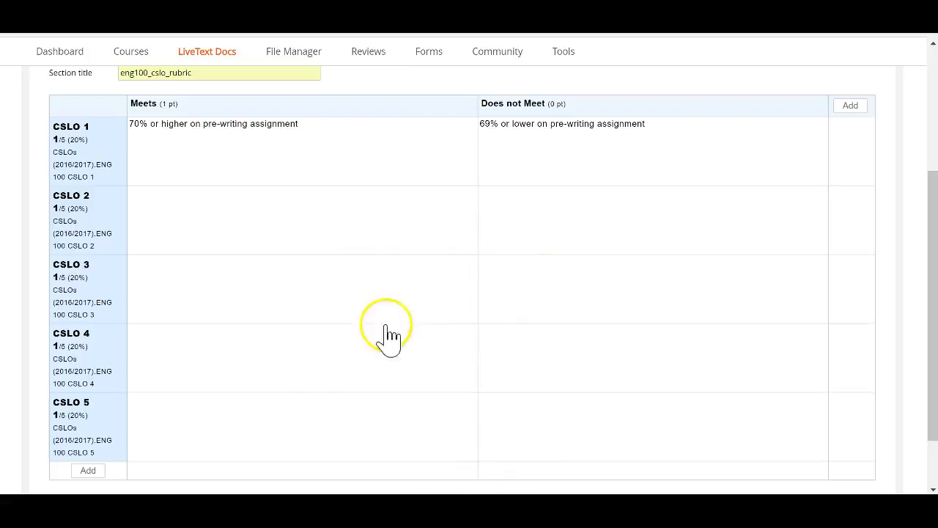
# Save the changes made to the eng100_cslo_rubric section while keeping it open for editing.
pyautogui.scroll(3, 456, 350)
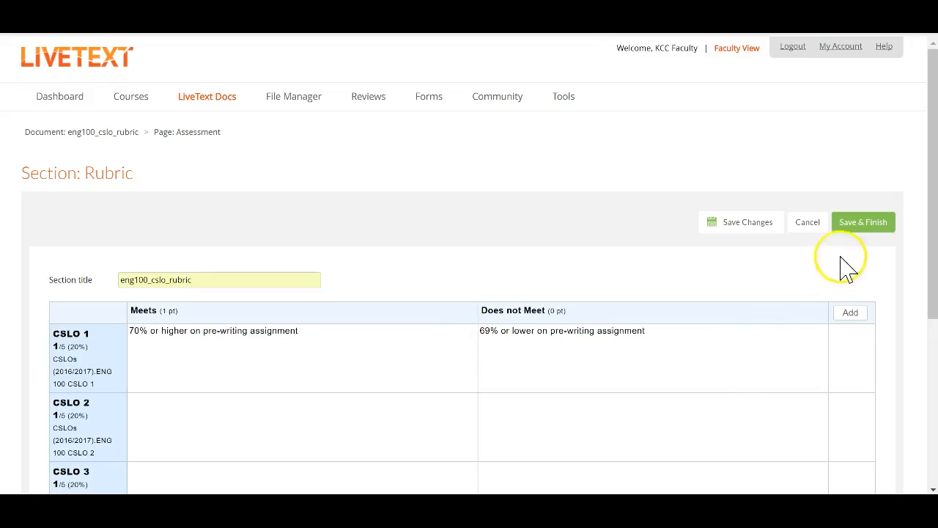
pyautogui.click(742, 227)
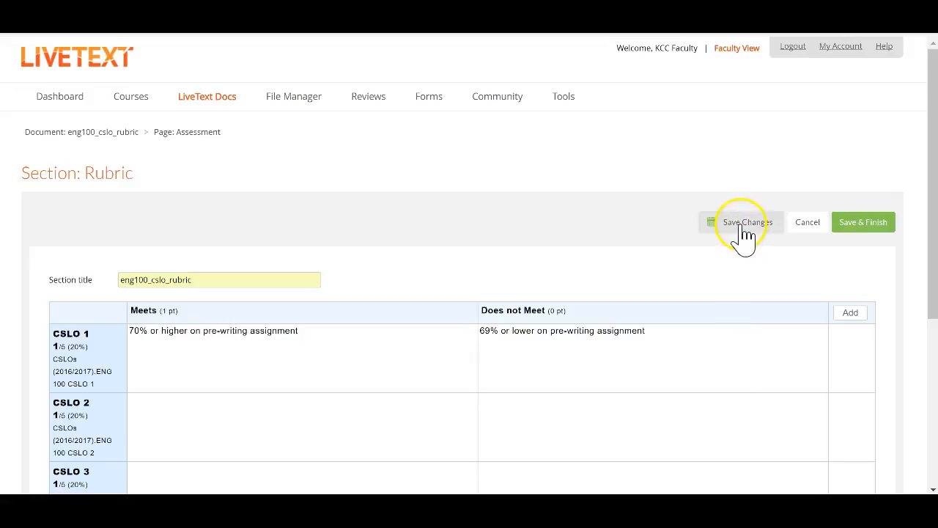
pyautogui.scroll(-2, 737, 246)
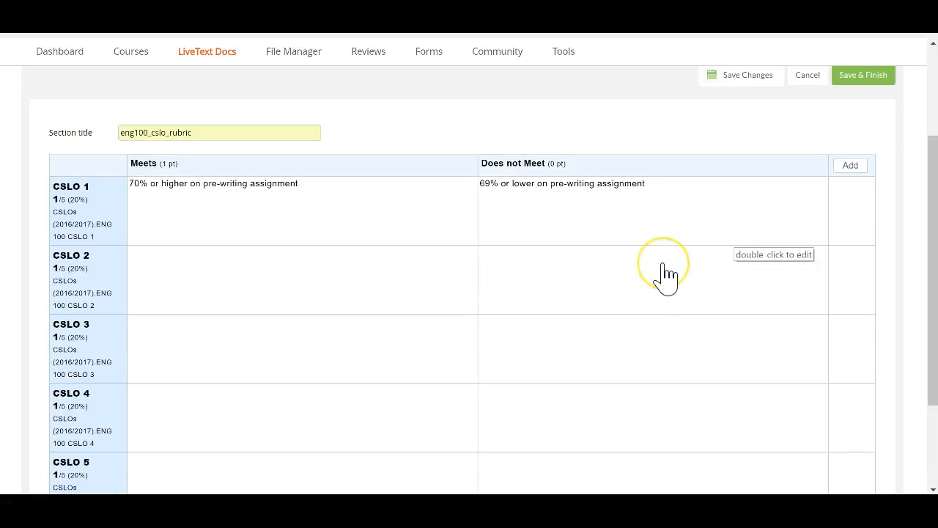
pyautogui.scroll(1, 665, 275)
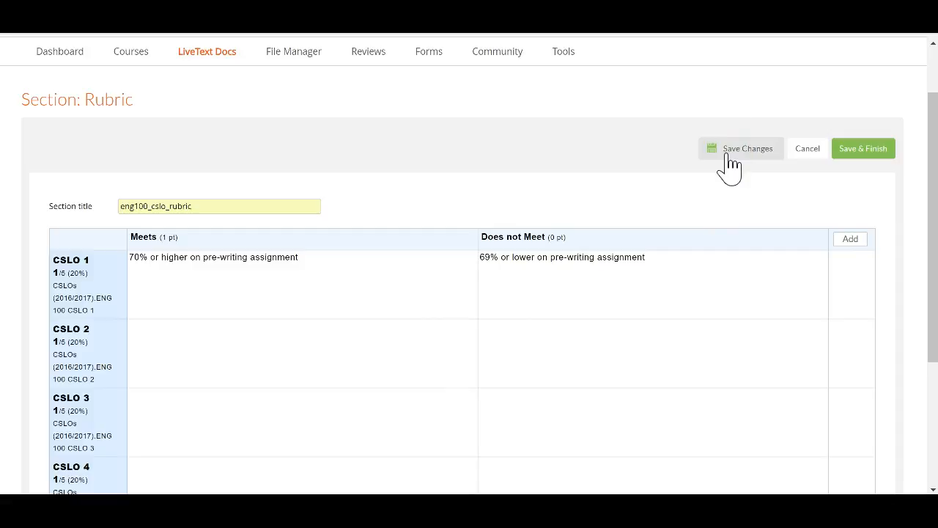
pyautogui.click(744, 190)
pyautogui.click(738, 195)
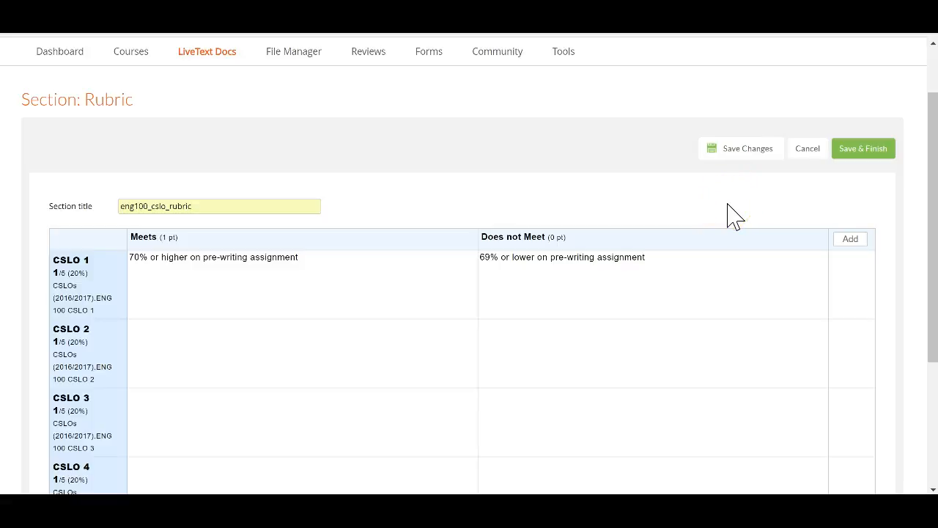
# Save and finish the rubric section, and review the Standards section and rubric table in the document.
pyautogui.click(859, 149)
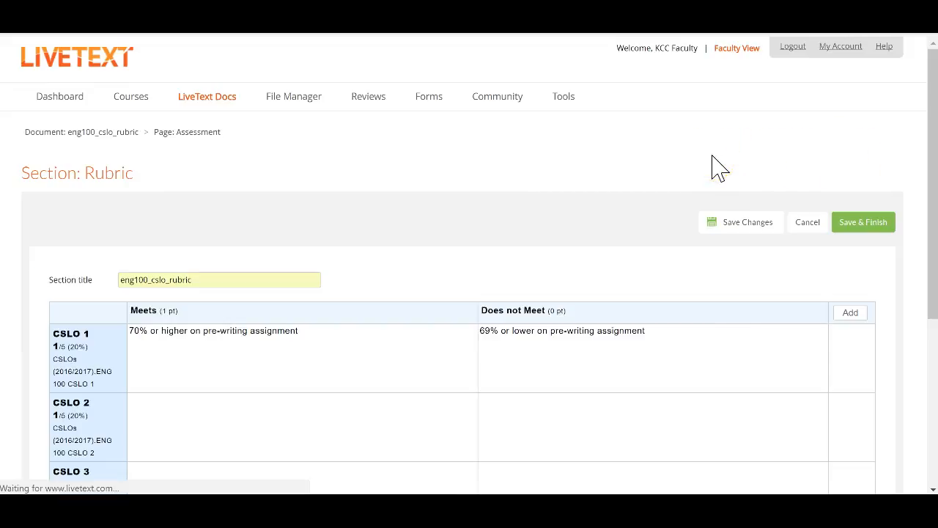
pyautogui.scroll(-10, 715, 170)
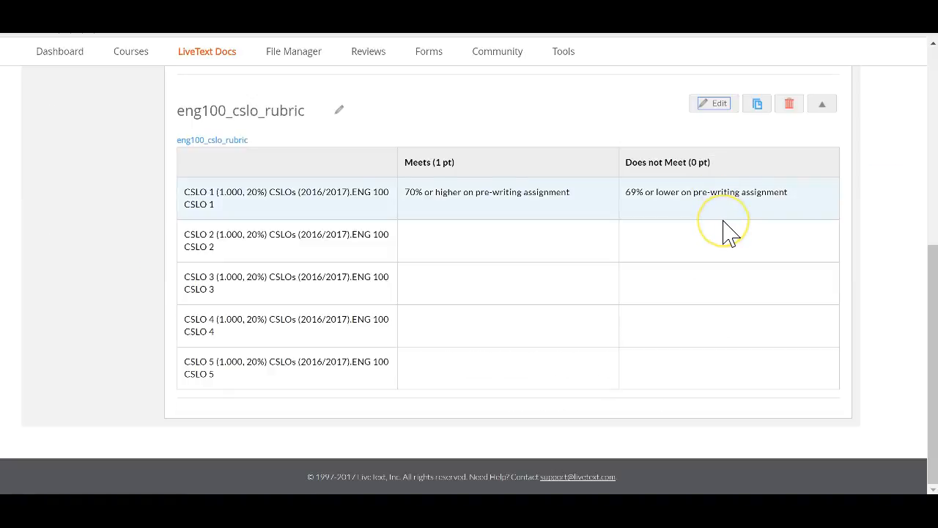
pyautogui.scroll(4, 722, 230)
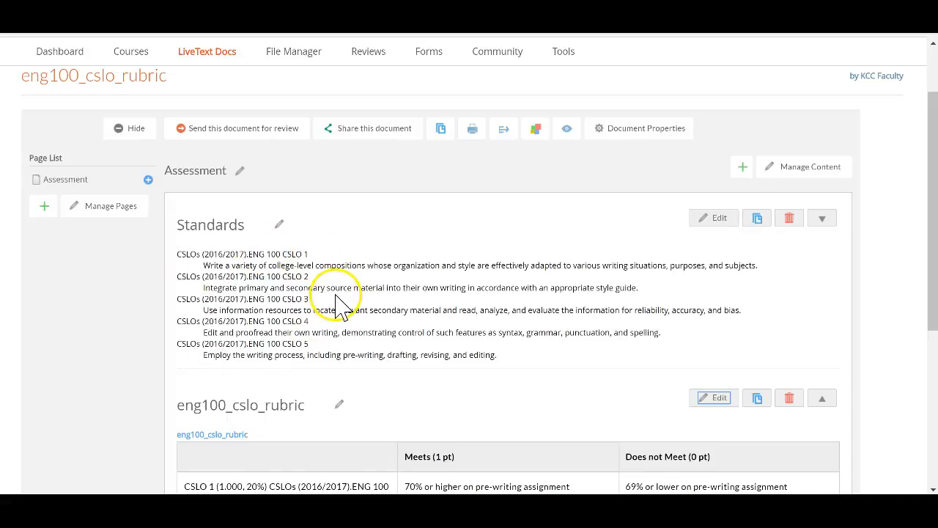
pyautogui.scroll(-3, 337, 300)
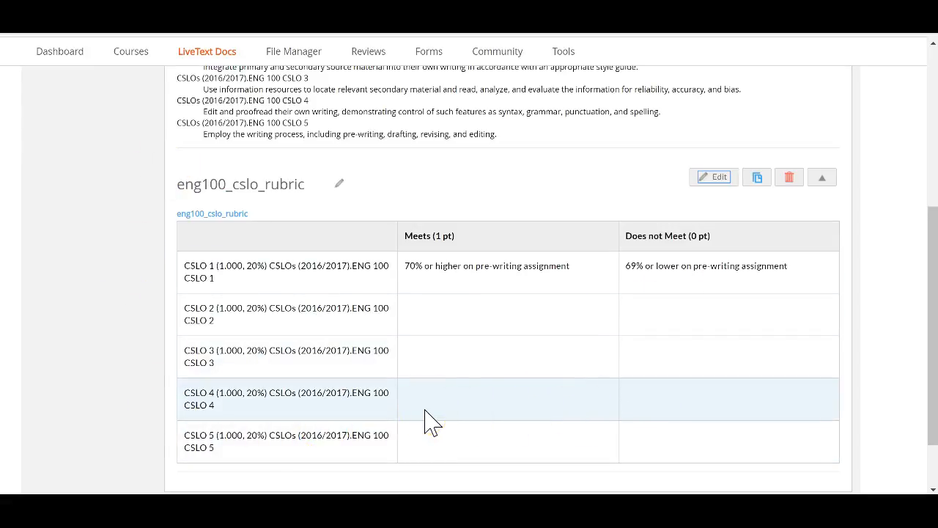
pyautogui.scroll(3, 430, 421)
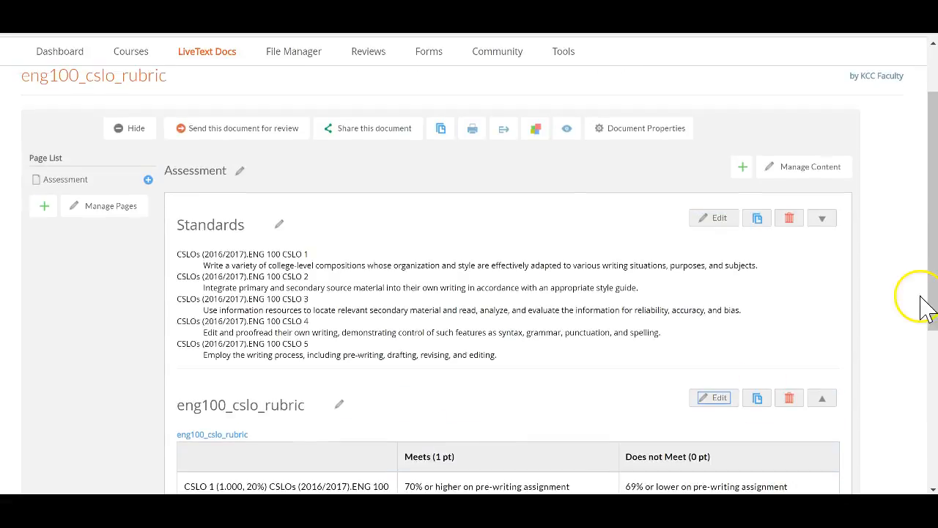
pyautogui.scroll(1, 913, 314)
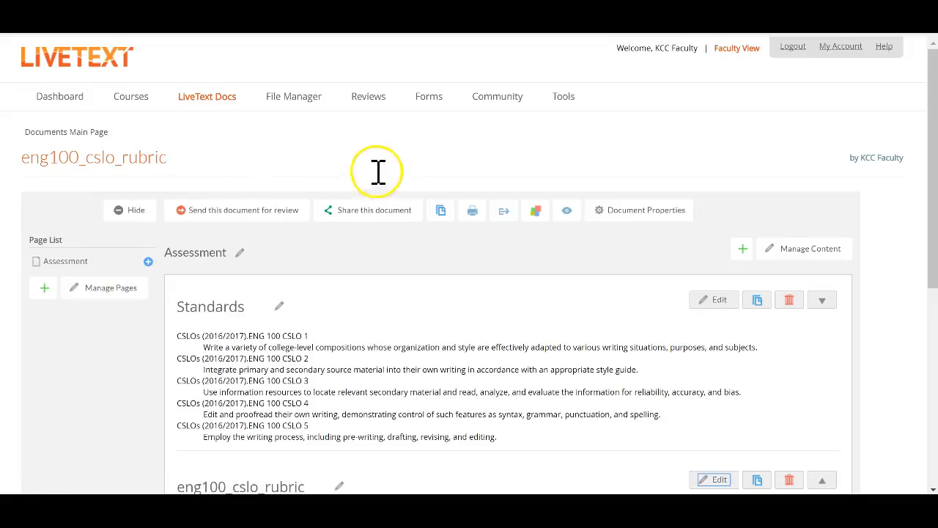
# Reopen the eng100_cslo_rubric document from the My Work documents list and look through its standards and rubric.
pyautogui.click(220, 114)
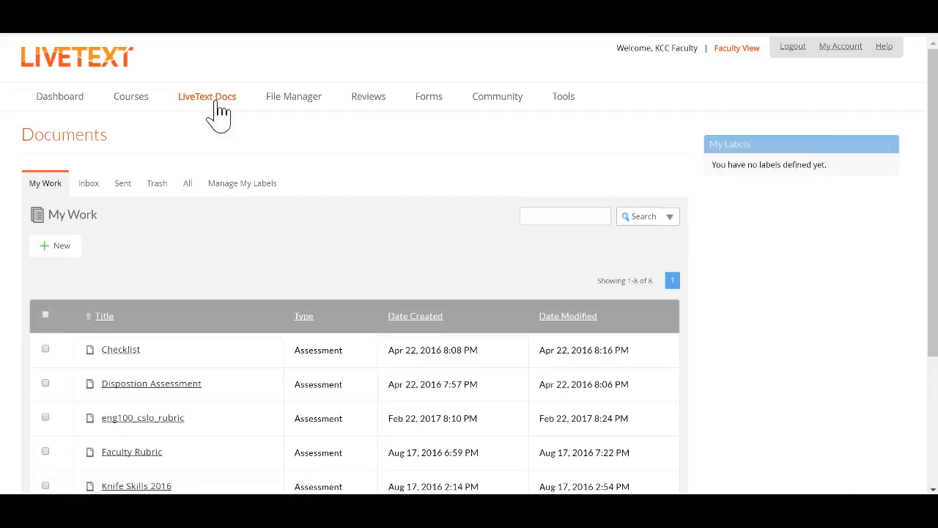
pyautogui.scroll(-2, 228, 216)
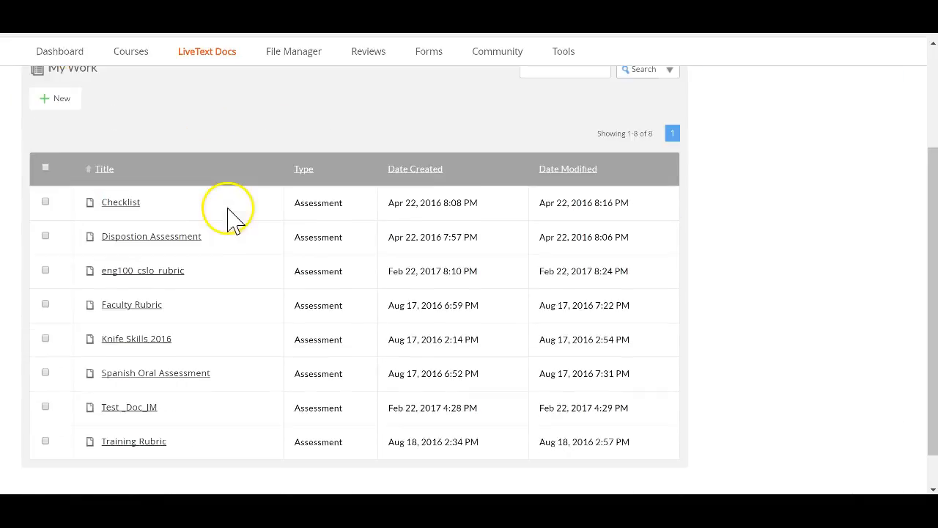
pyautogui.click(146, 270)
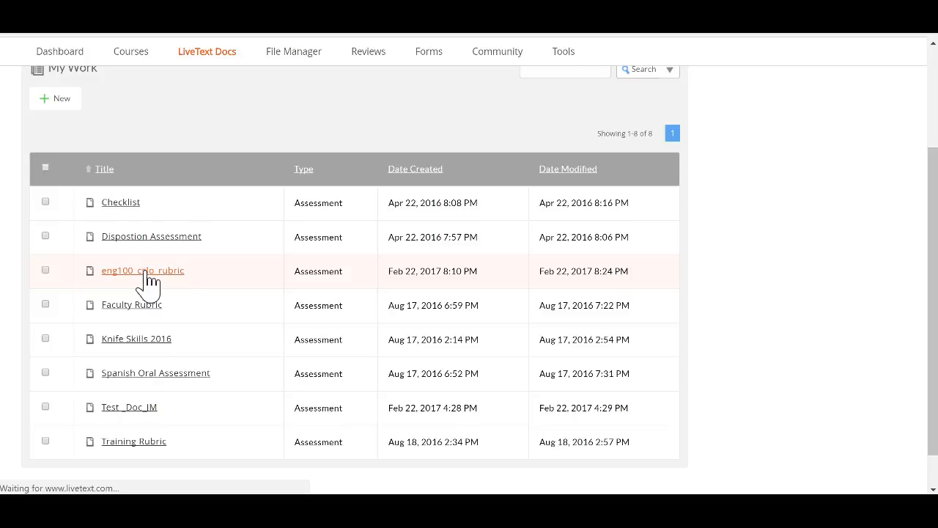
pyautogui.scroll(-4, 264, 309)
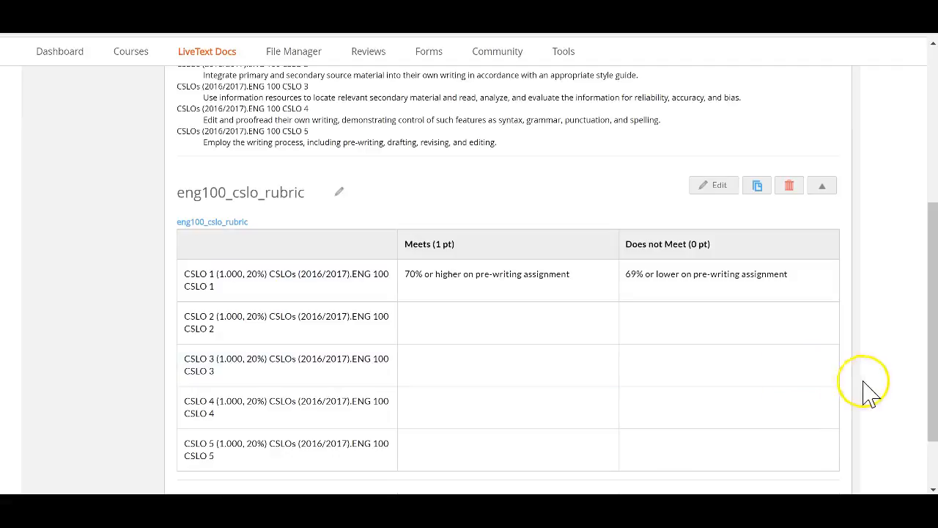
pyautogui.scroll(1, 879, 394)
pyautogui.scroll(6, 887, 394)
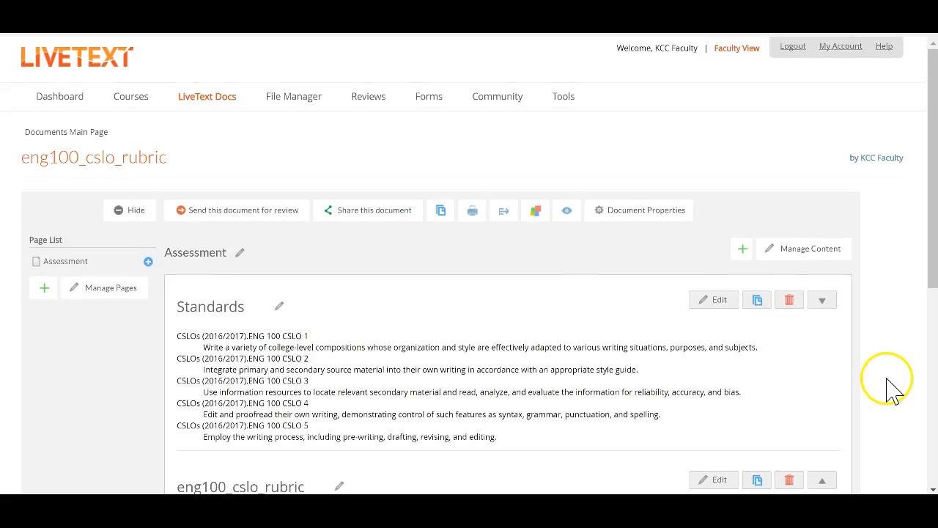